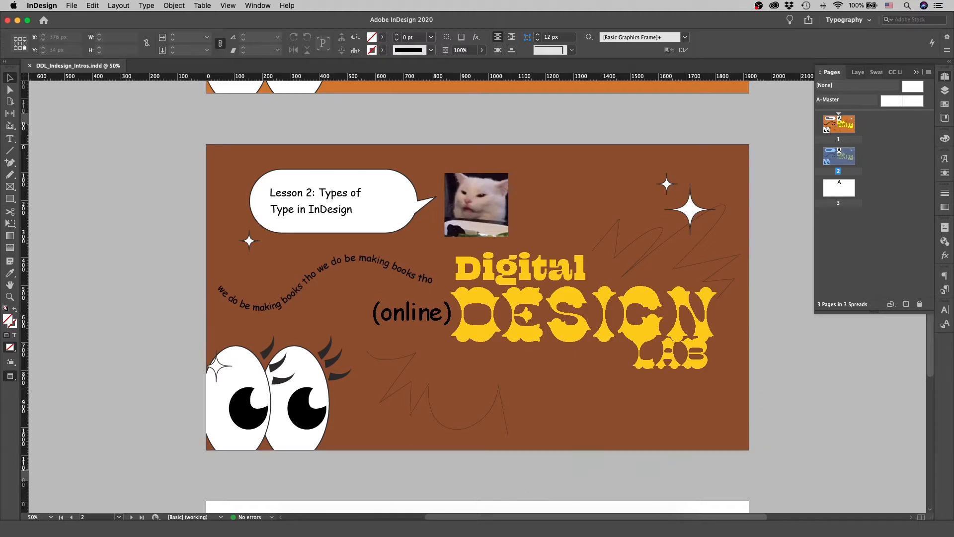
Open the file "Book temp f2020 15 spreads w_o cover.indd" from the 2_lacontrast_book folder.
click(286, 526)
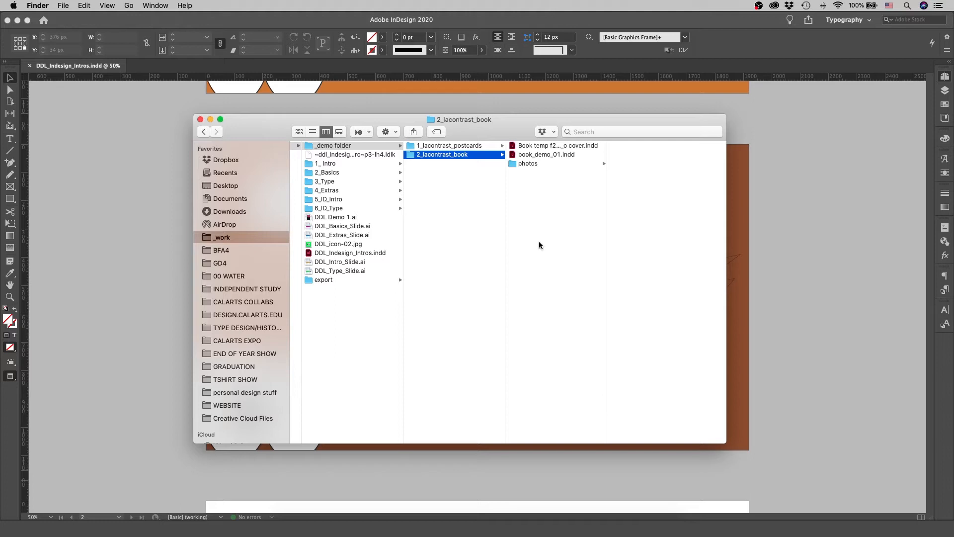
click(536, 146)
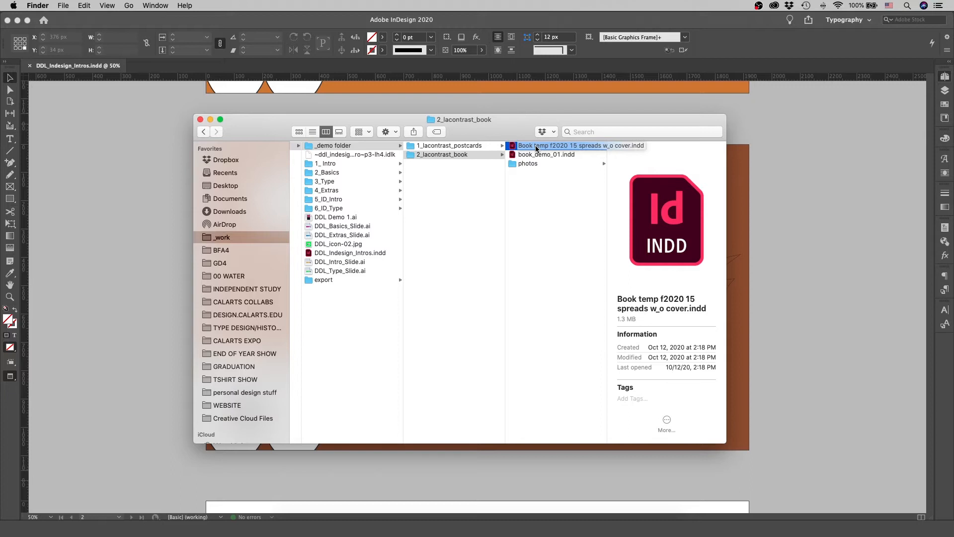
double_click(536, 146)
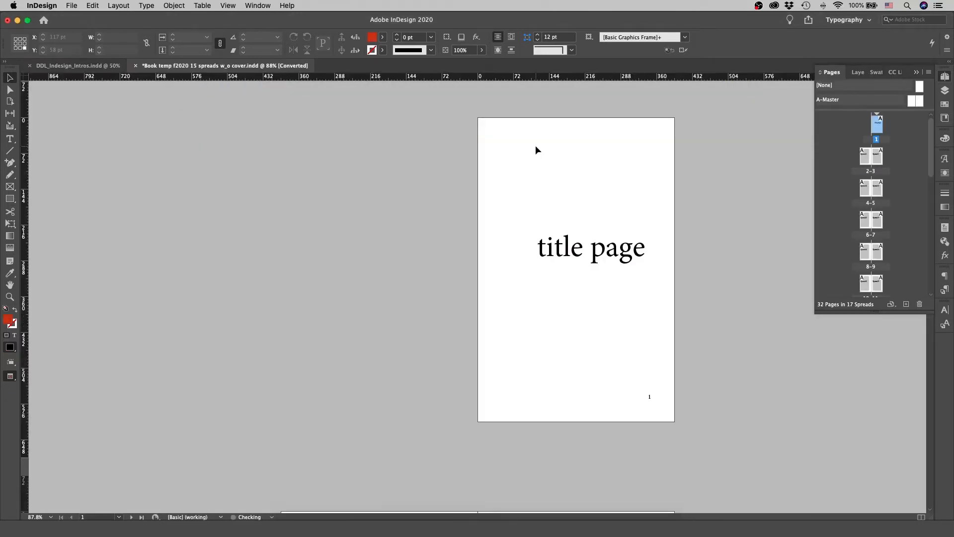
Look through the book template's spreads from the title page to the last page, ending back at page 1.
scroll(715, 339, down, 5)
scroll(715, 338, down, 10)
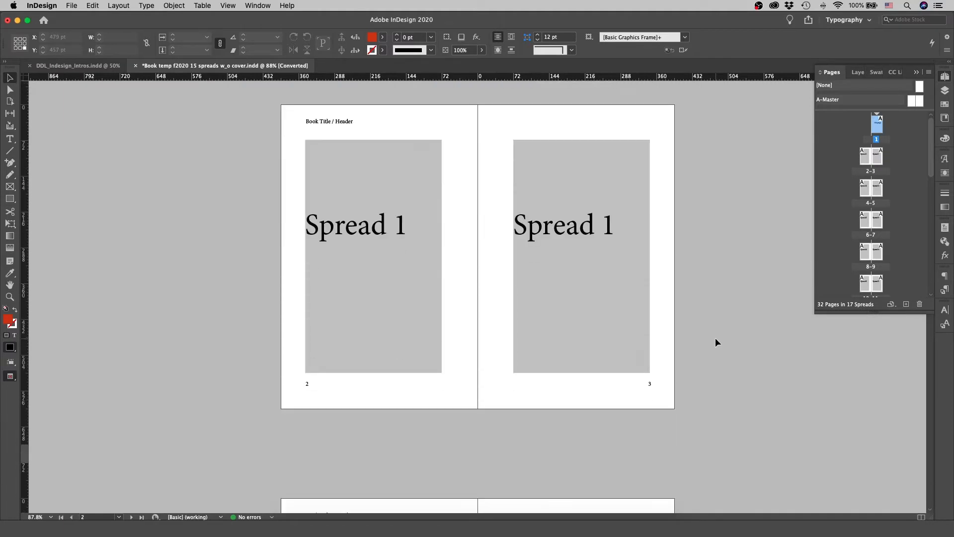
scroll(715, 342, down, 15)
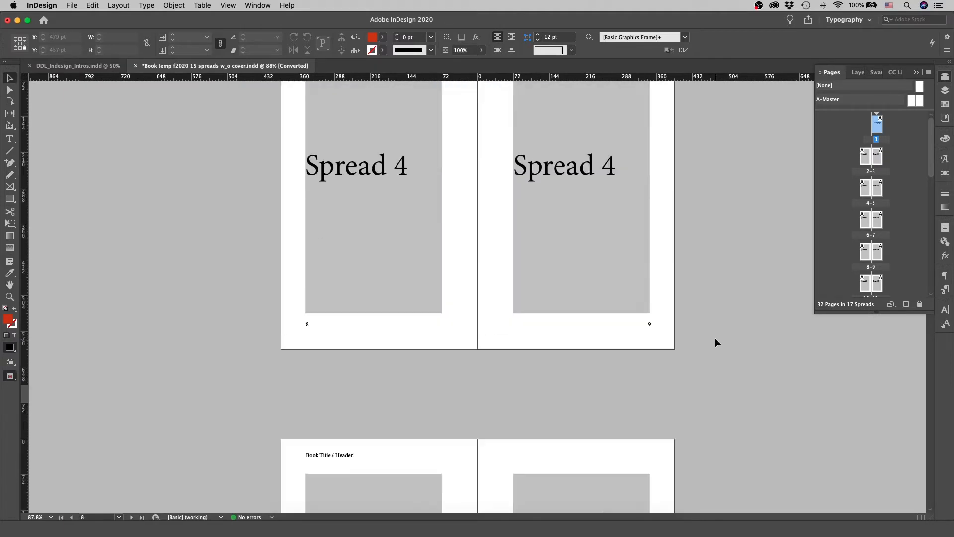
scroll(714, 342, down, 15)
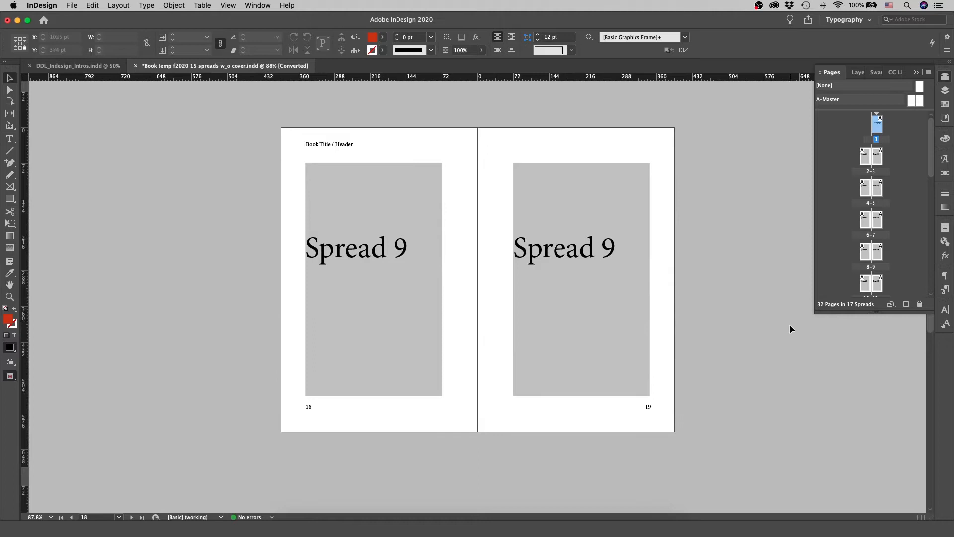
scroll(781, 332, down, 3)
scroll(780, 332, down, 12)
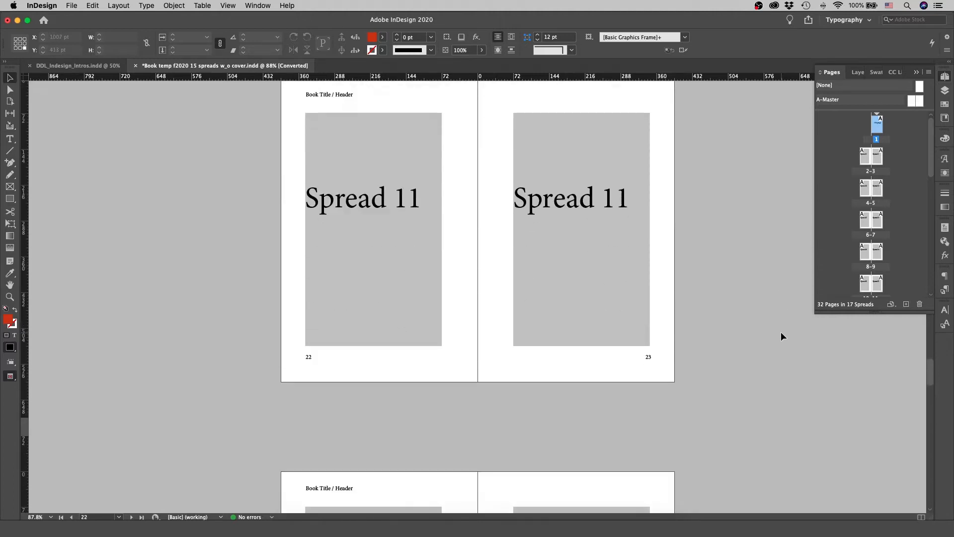
scroll(780, 332, down, 12)
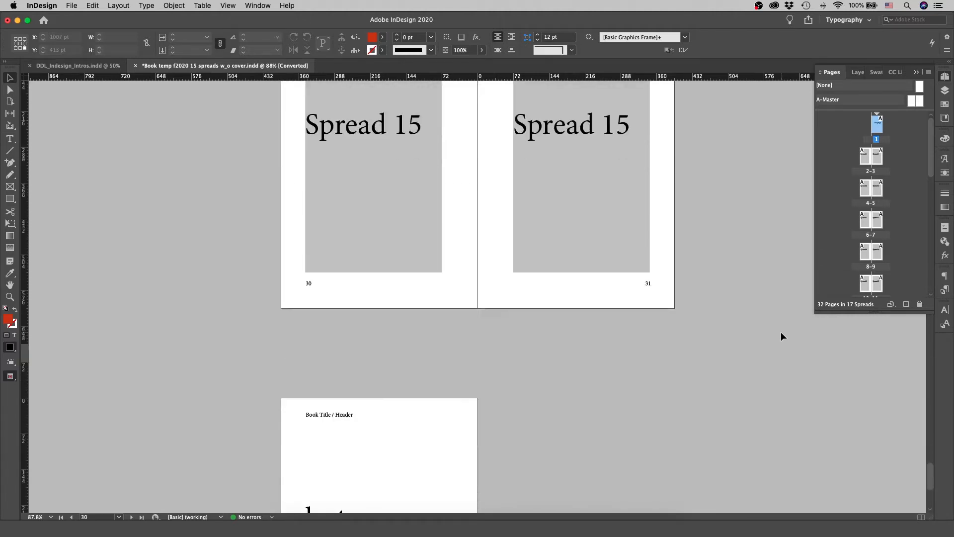
key(Home)
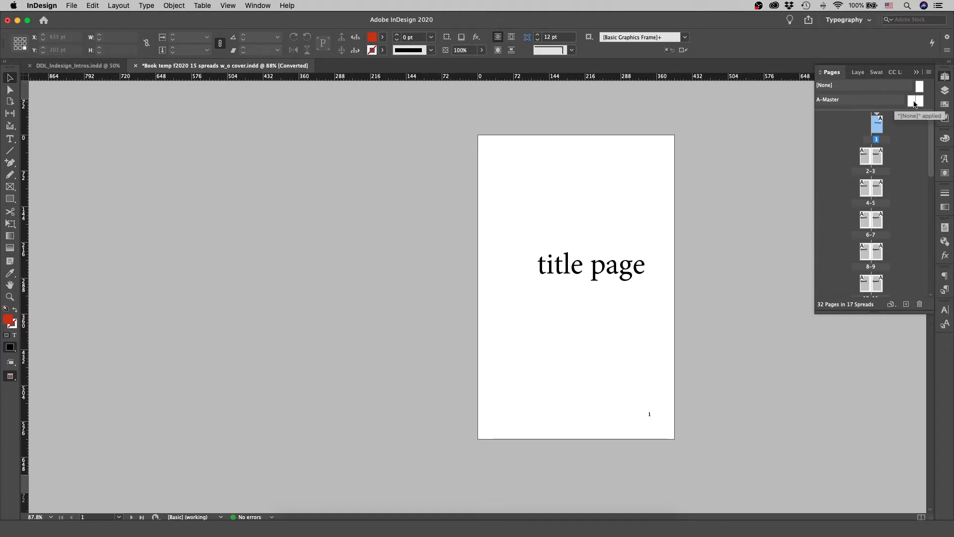
Open the A-Master spread, check the ruler units, and switch from preview to the normal view with guides and frame edges.
double_click(870, 101)
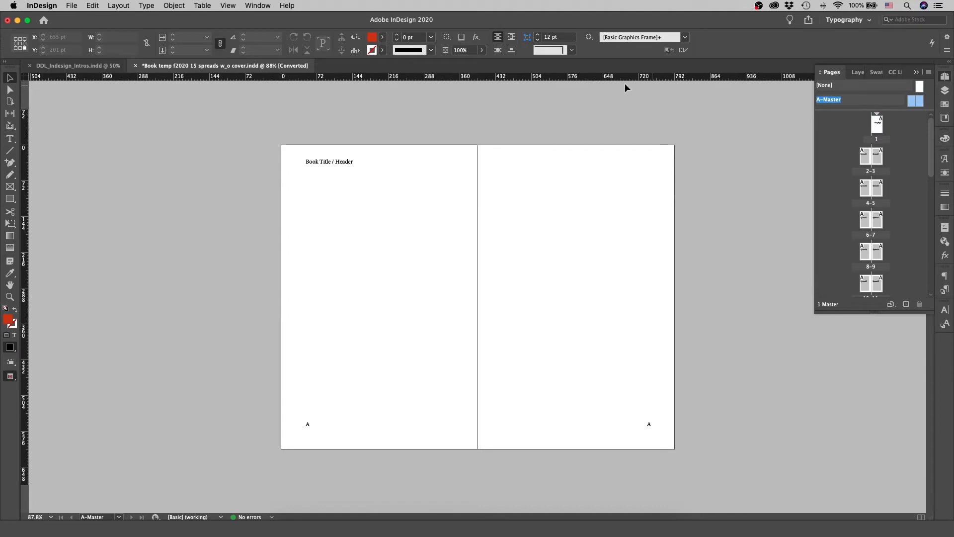
right_click(498, 78)
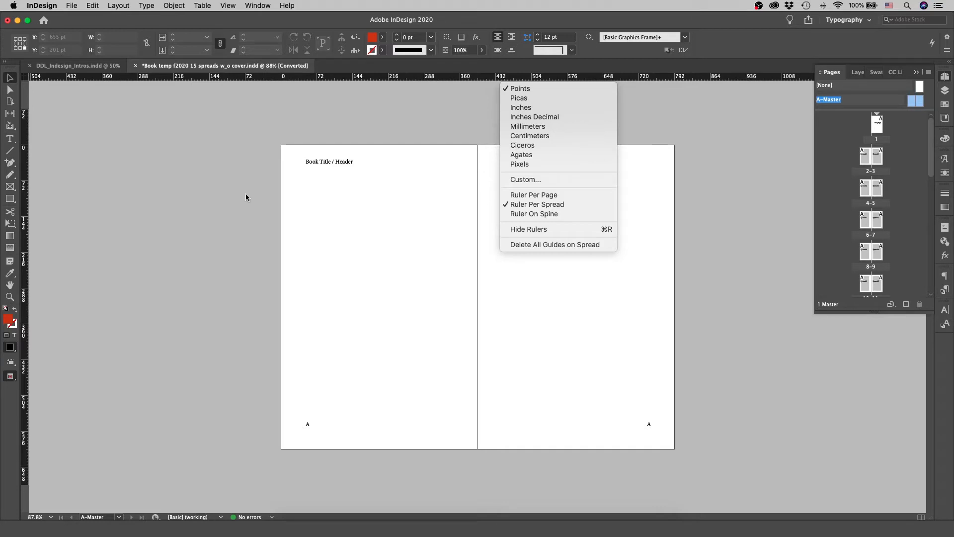
right_click(23, 176)
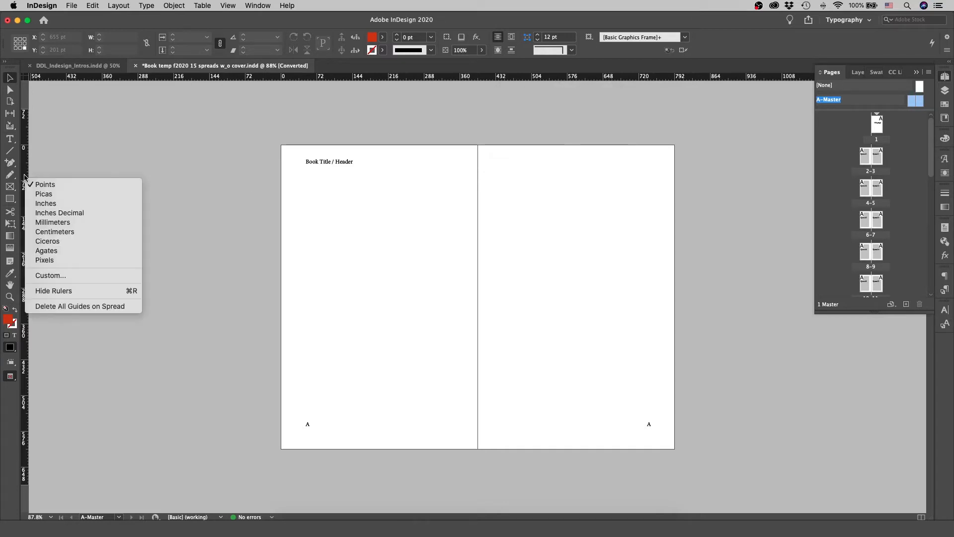
click(227, 180)
key(w)
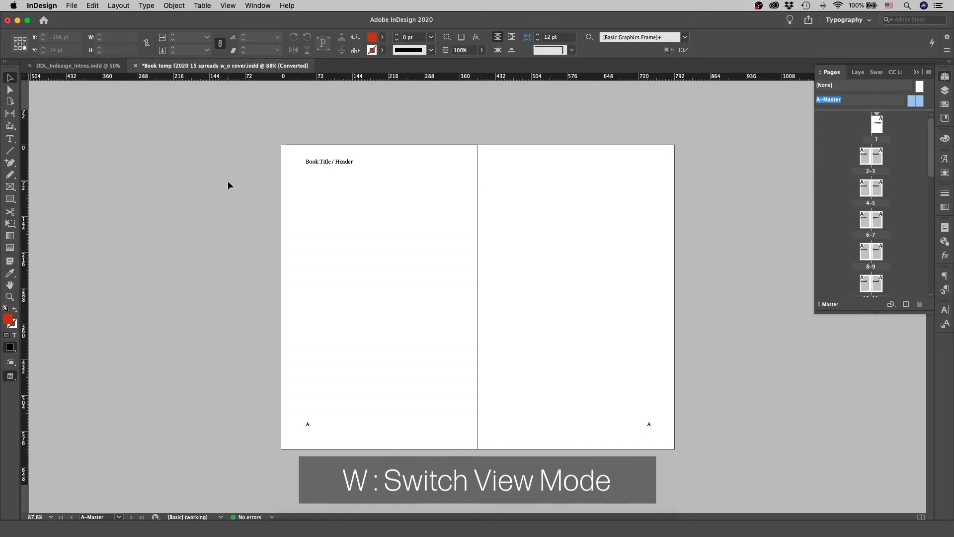
key(w)
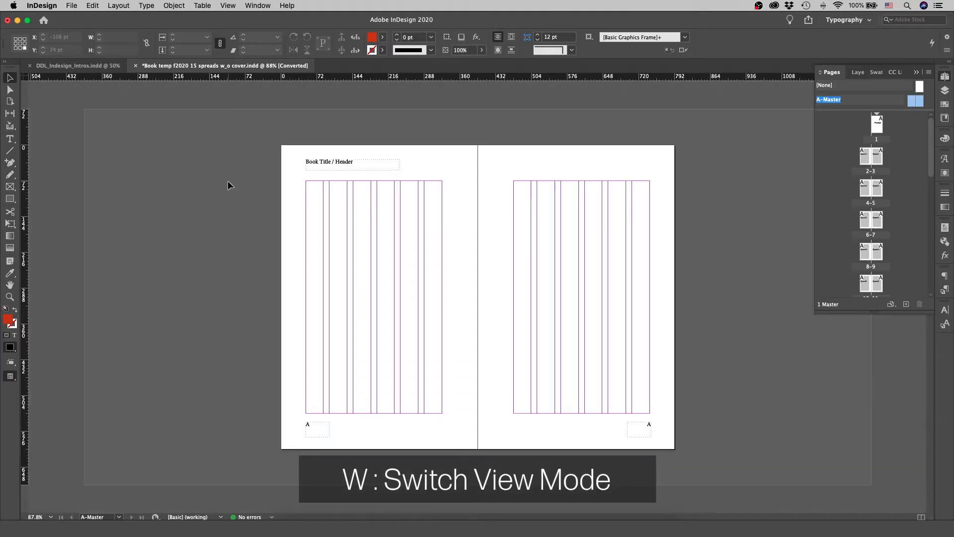
Open the margin and column settings for the A-Master spread and set the top margin to 24 pt.
key(super+1)
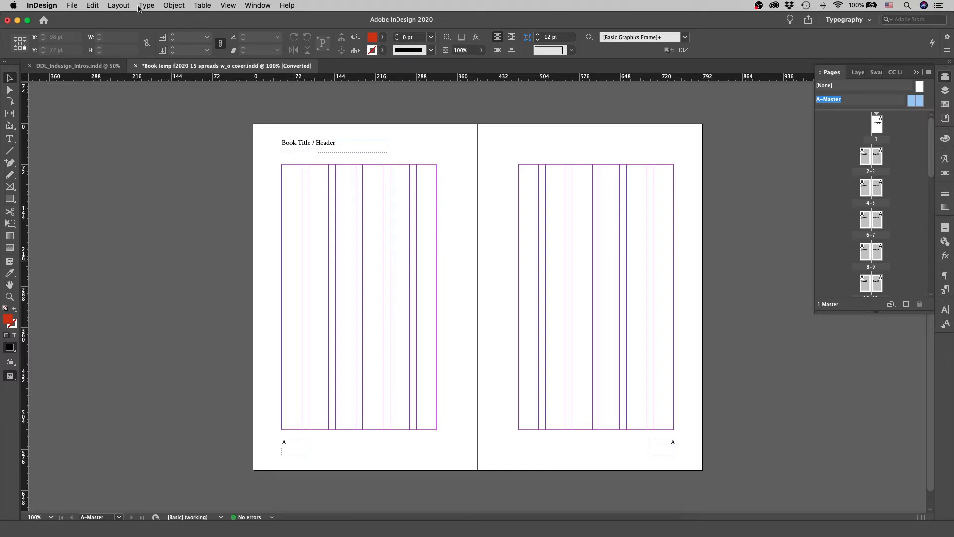
click(117, 6)
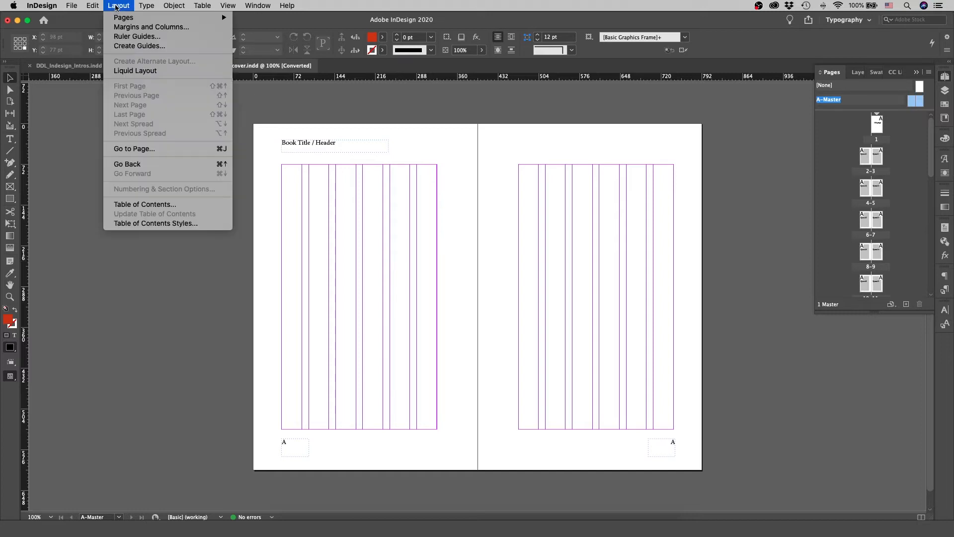
click(135, 28)
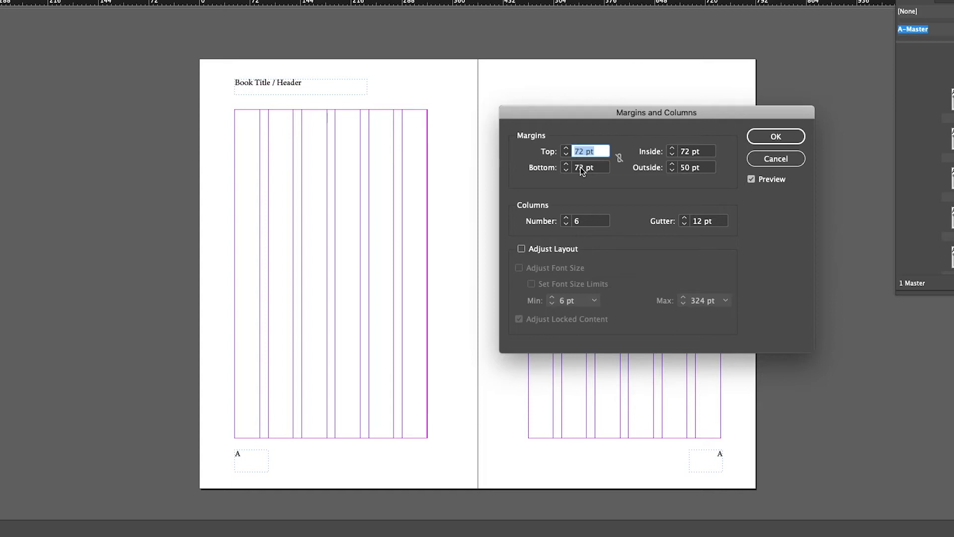
drag(582, 151, 563, 154)
text(24)
key(Tab)
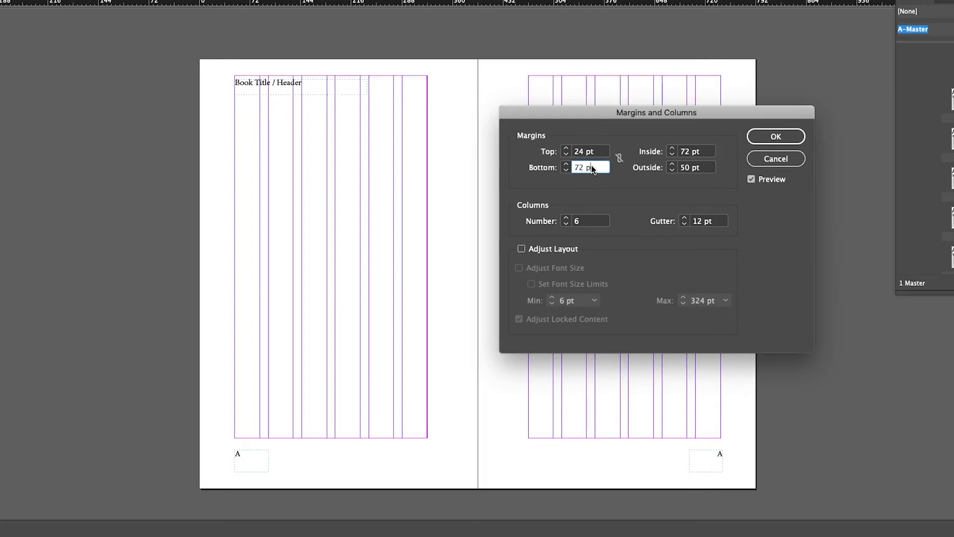
click(579, 168)
Set the inside margin to 36 pt, the bottom margin to 28 pt and the outside margin to 36 pt.
drag(687, 151, 660, 157)
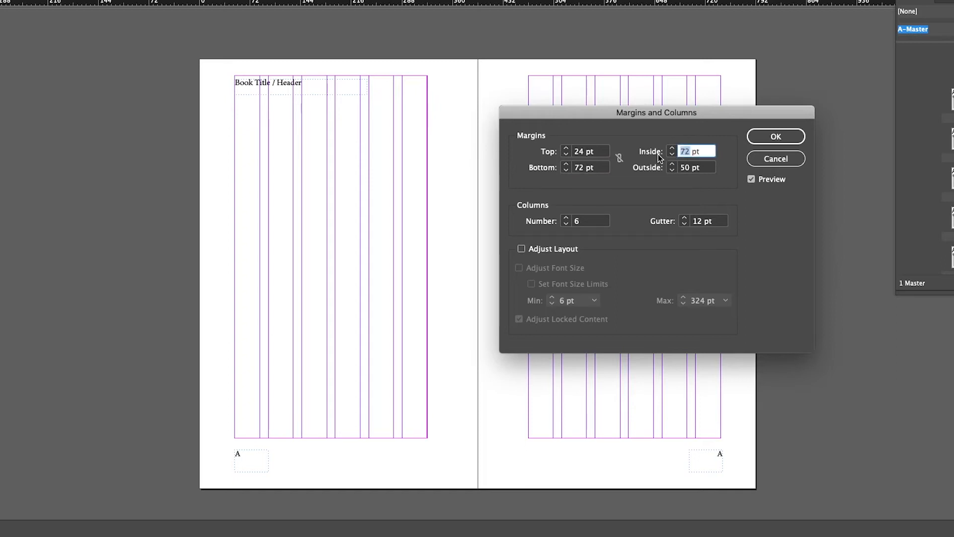
text(36)
click(690, 167)
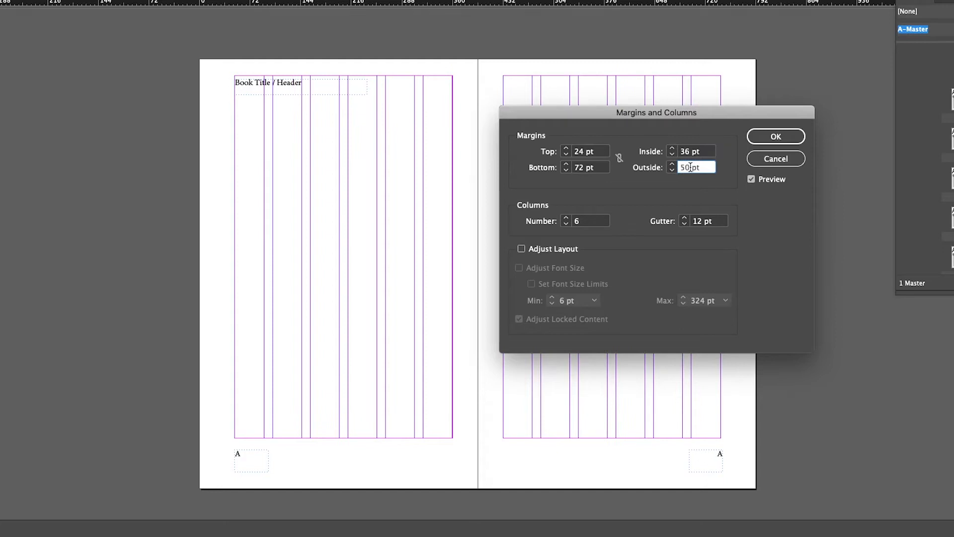
double_click(585, 167)
text(28)
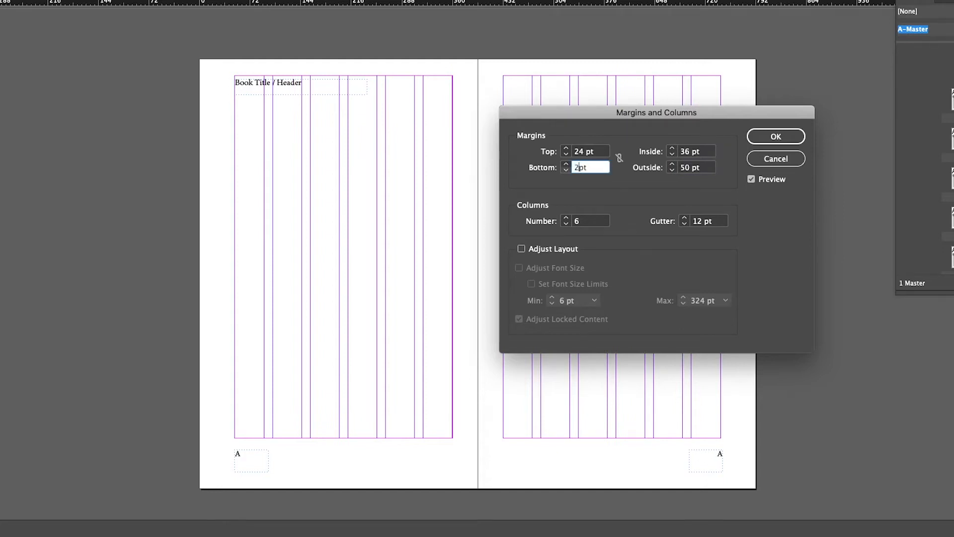
click(545, 171)
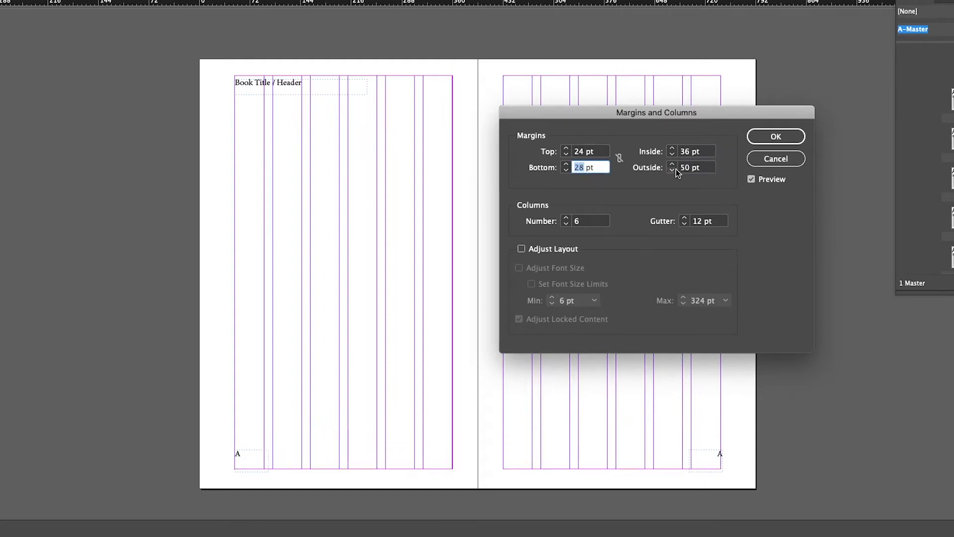
double_click(689, 167)
text(36)
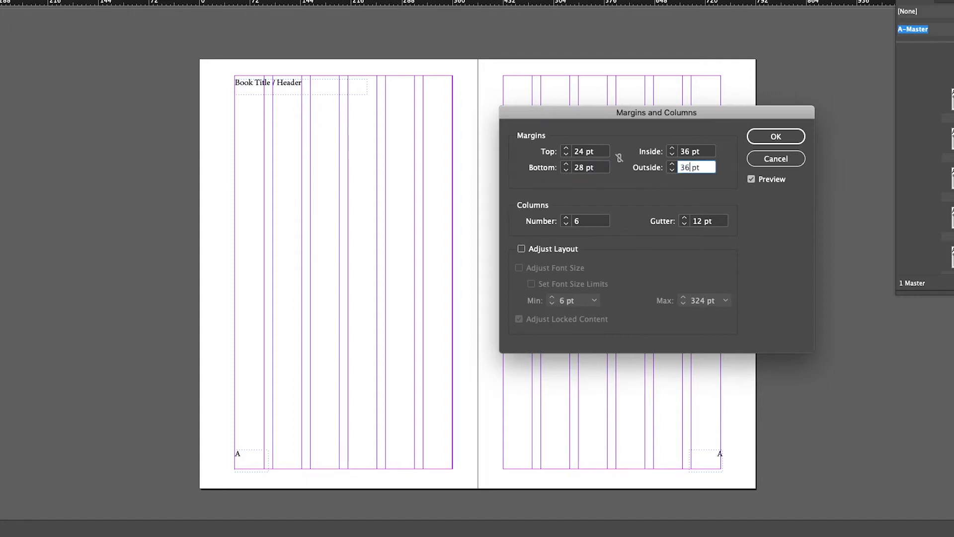
click(707, 152)
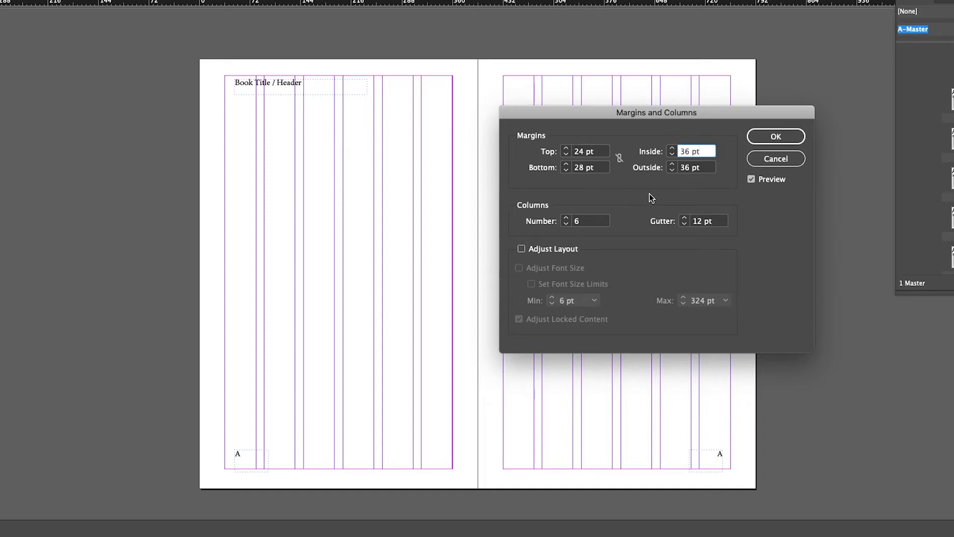
Set the master spread to 7 columns with an 8 pt gutter and apply the margin and column settings.
click(566, 218)
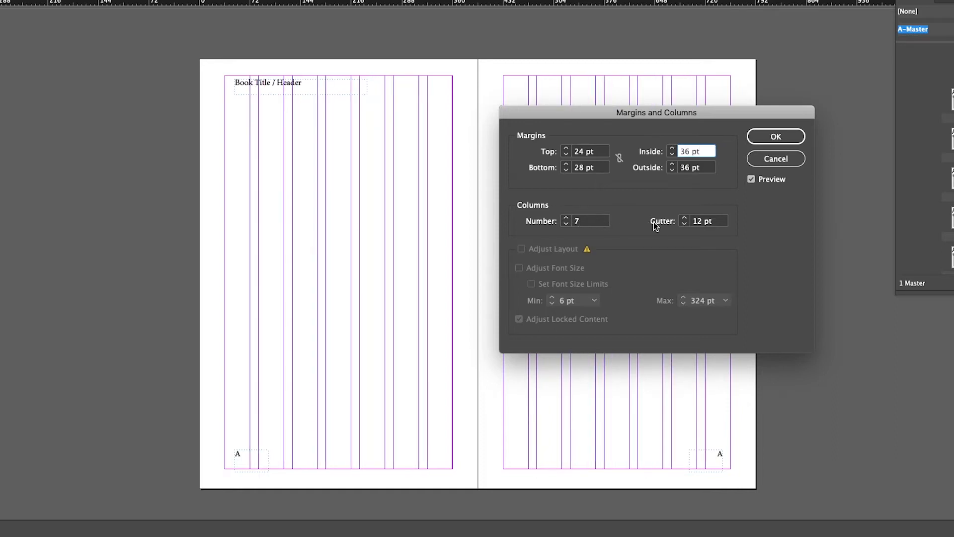
click(684, 224)
click(684, 224)
click(684, 224)
click(684, 224)
click(684, 224)
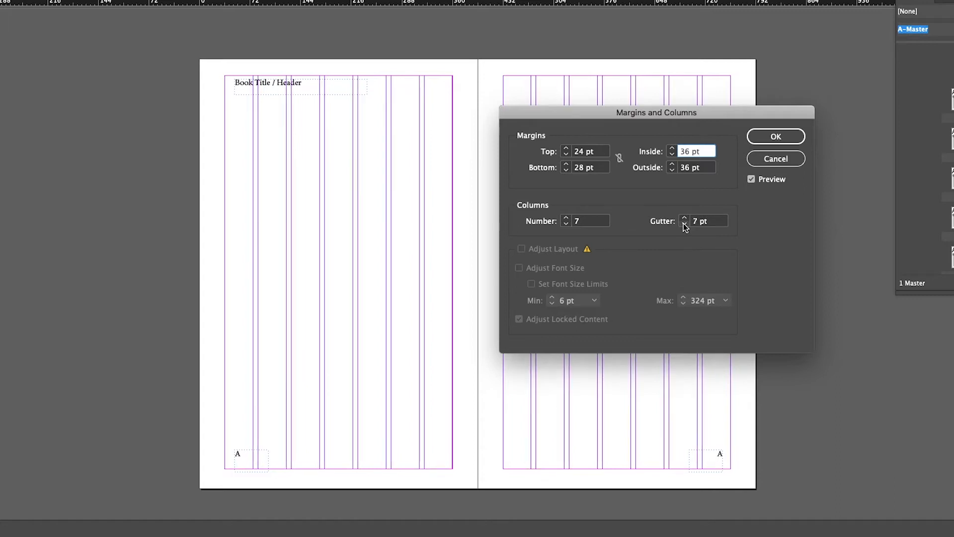
click(685, 218)
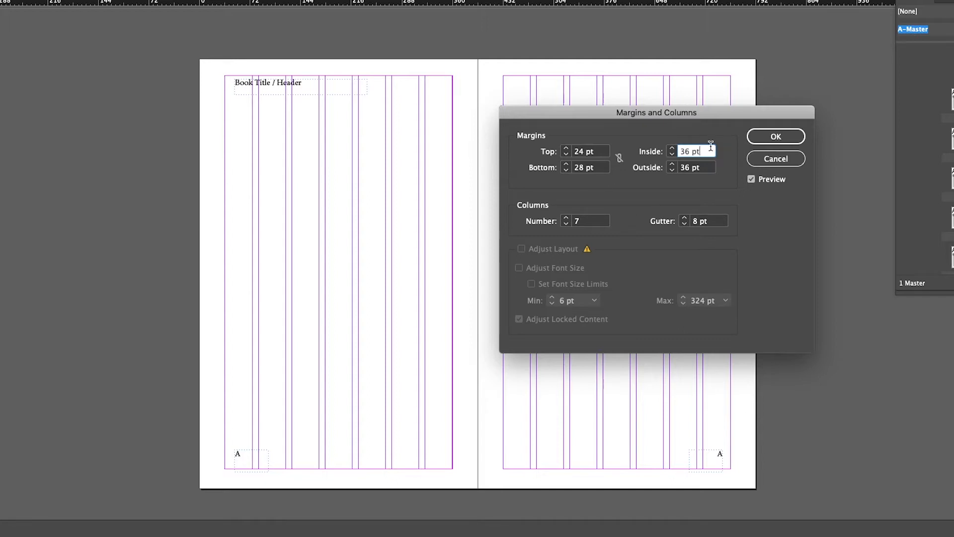
click(785, 142)
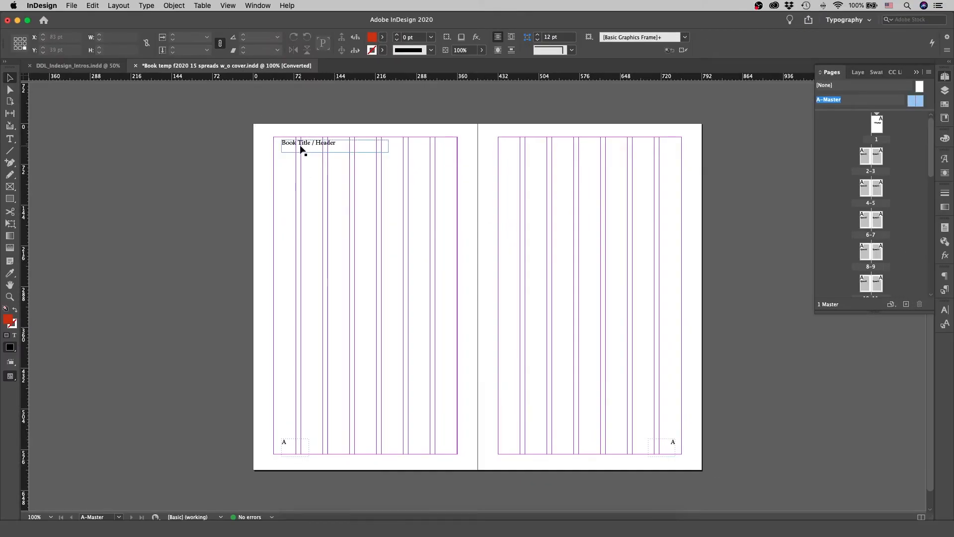
Delete the Book Title / Header text frame and both page-number frames from the A-Master spread.
click(332, 145)
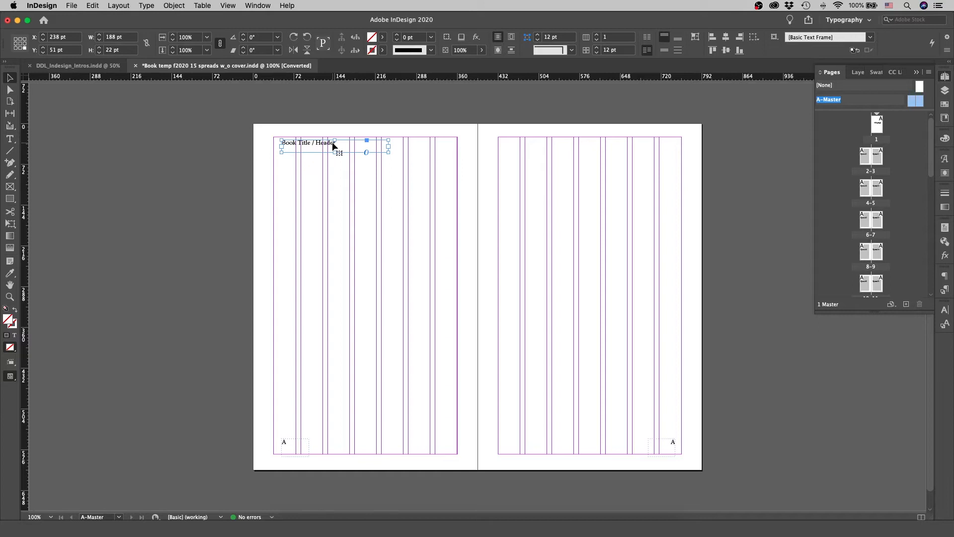
key(Delete)
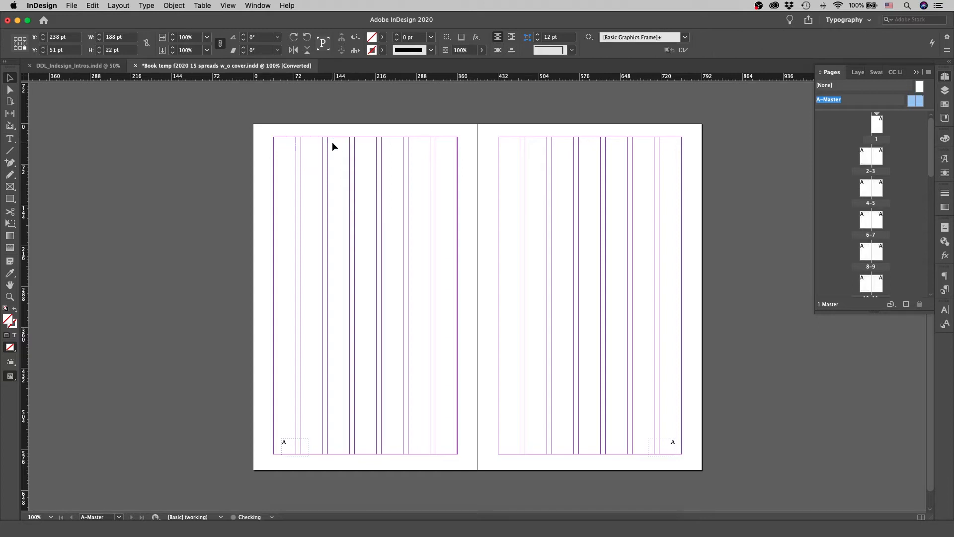
click(288, 444)
click(668, 452)
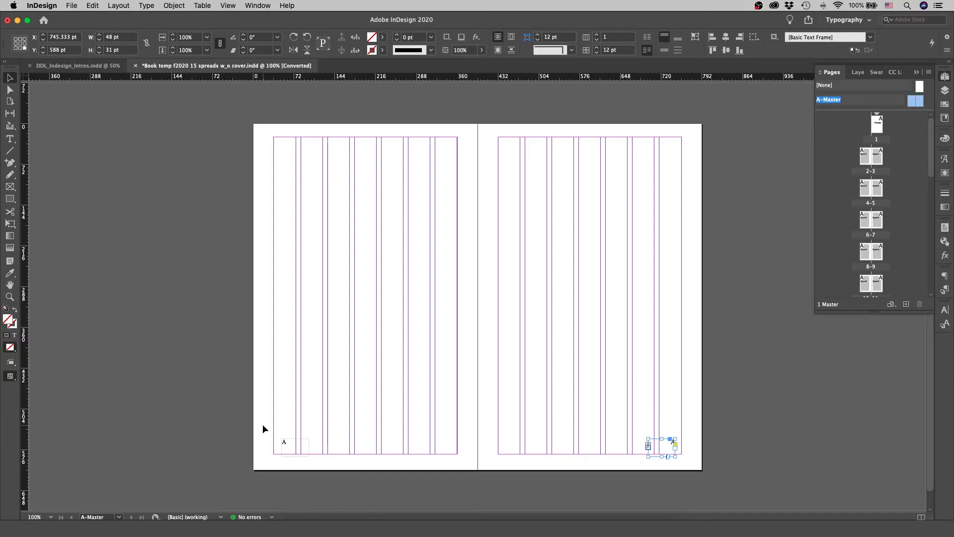
drag(265, 427, 696, 469)
key(Delete)
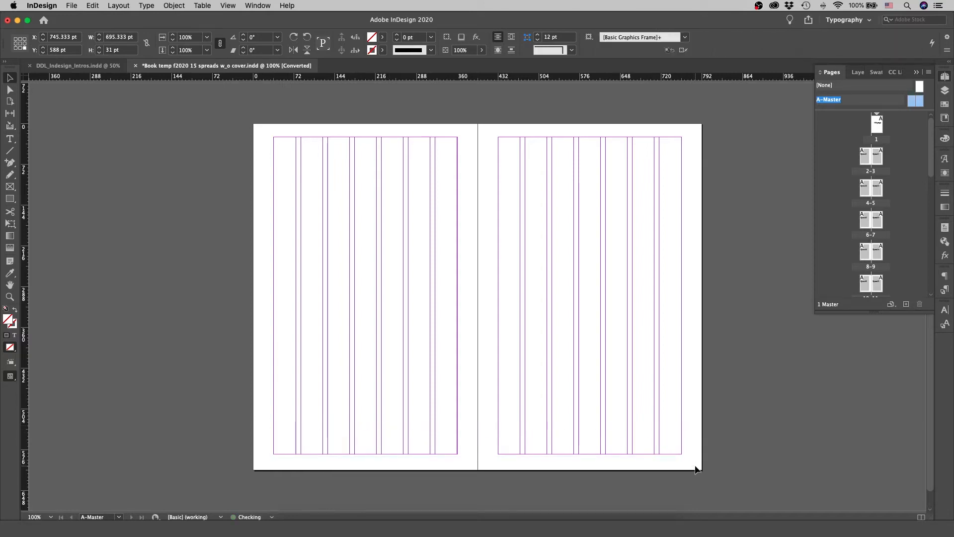
Draw a text frame one column wide in the lower part of the left master page's first column.
scroll(357, 436, down, 1)
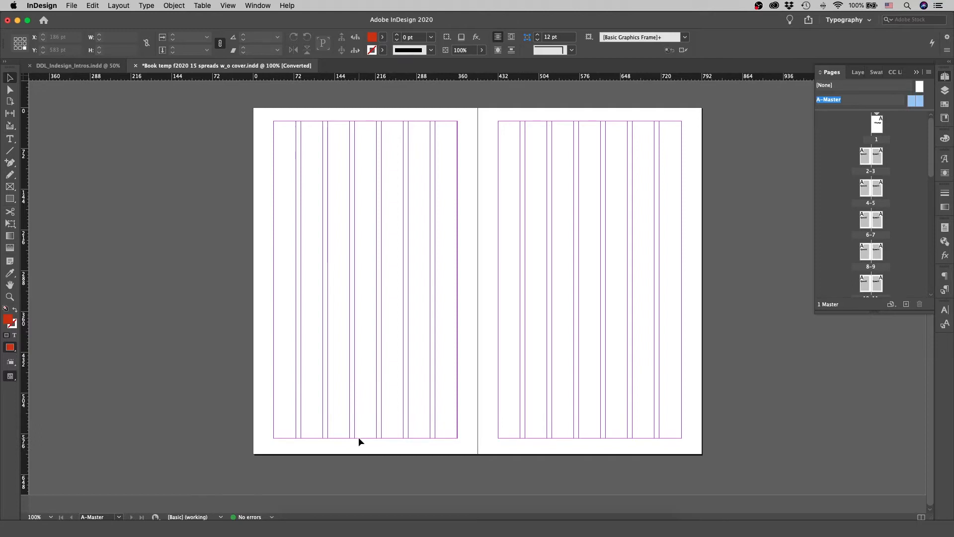
key(t)
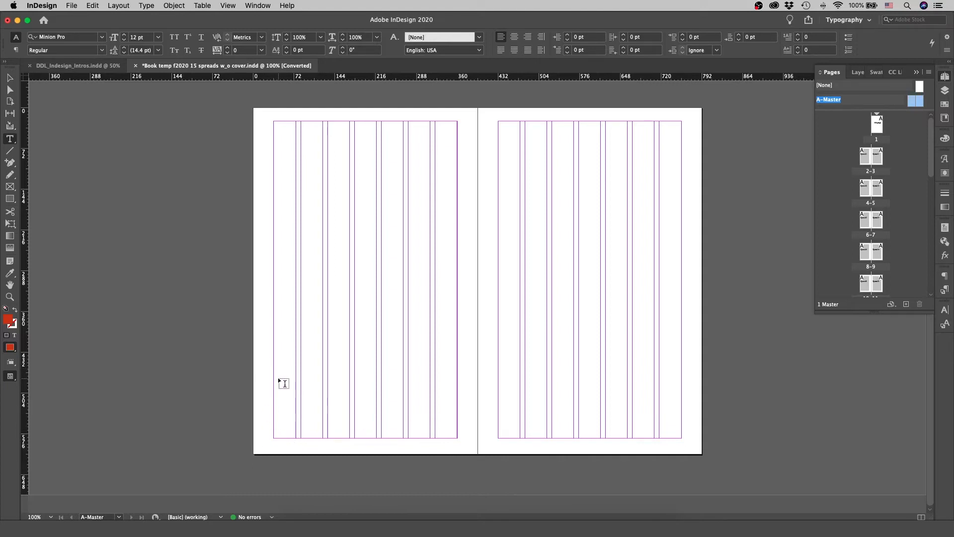
drag(273, 383, 296, 411)
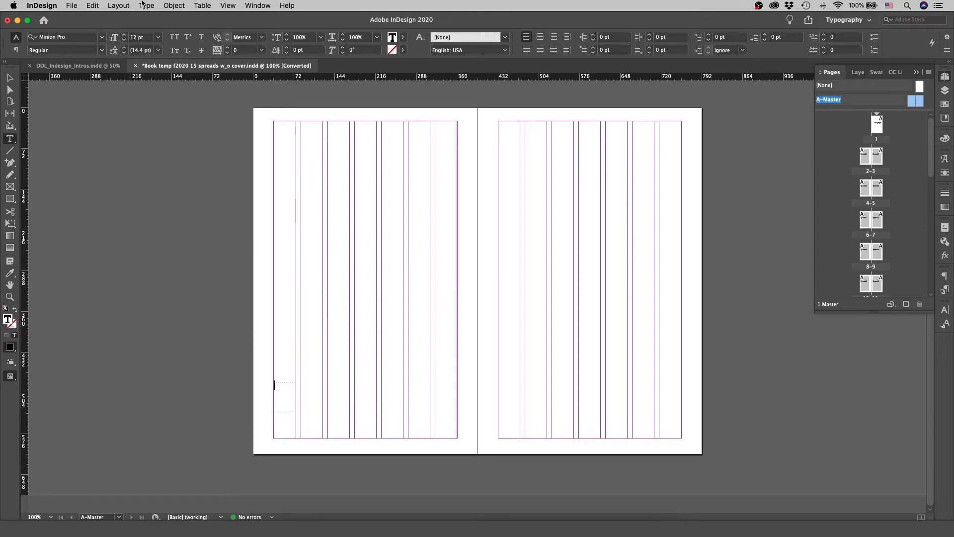
Insert a Current Page Number marker in the new text frame on the left master page.
click(146, 6)
mouse_move(222, 309)
mouse_move(224, 288)
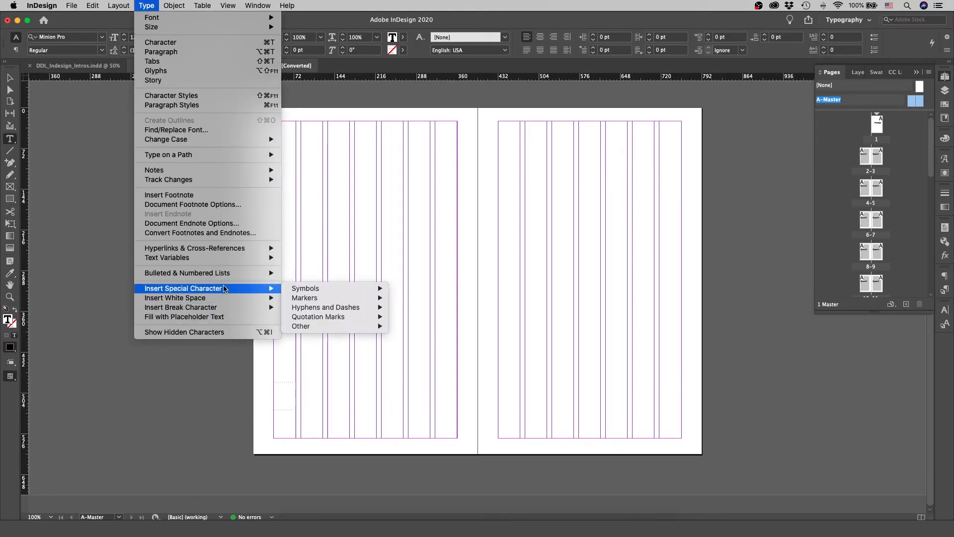
mouse_move(308, 298)
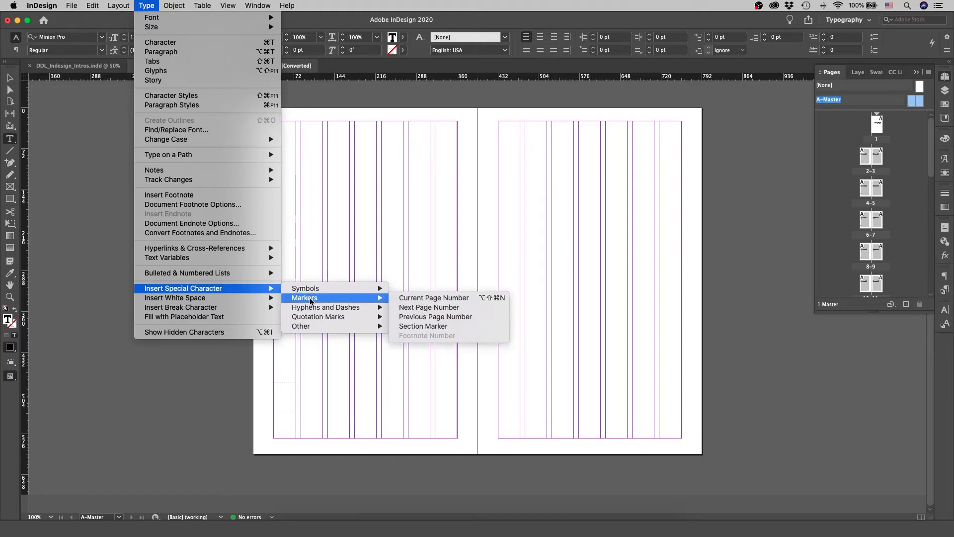
click(453, 299)
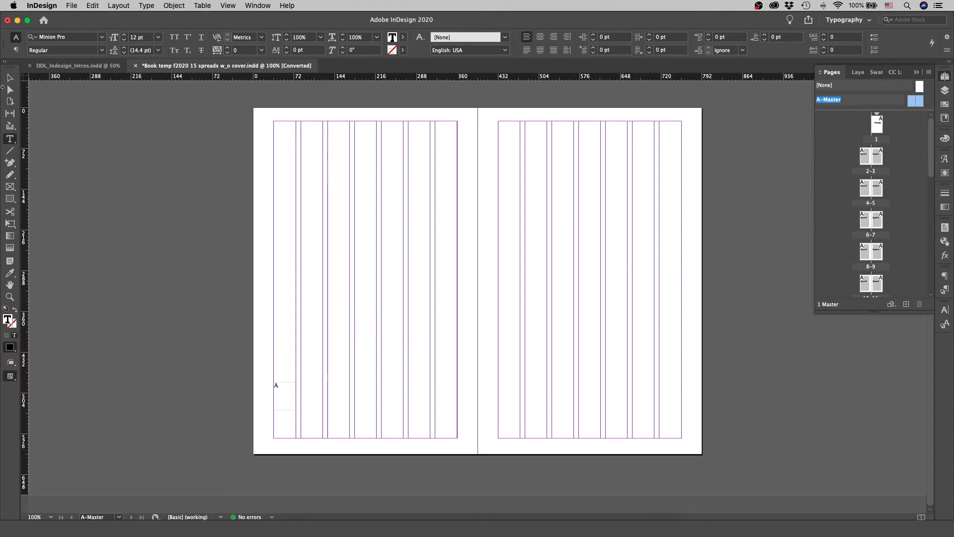
Duplicate the page-number frame straight across into the last column of the right master page.
key(Escape)
drag(282, 393, 668, 388)
click(504, 363)
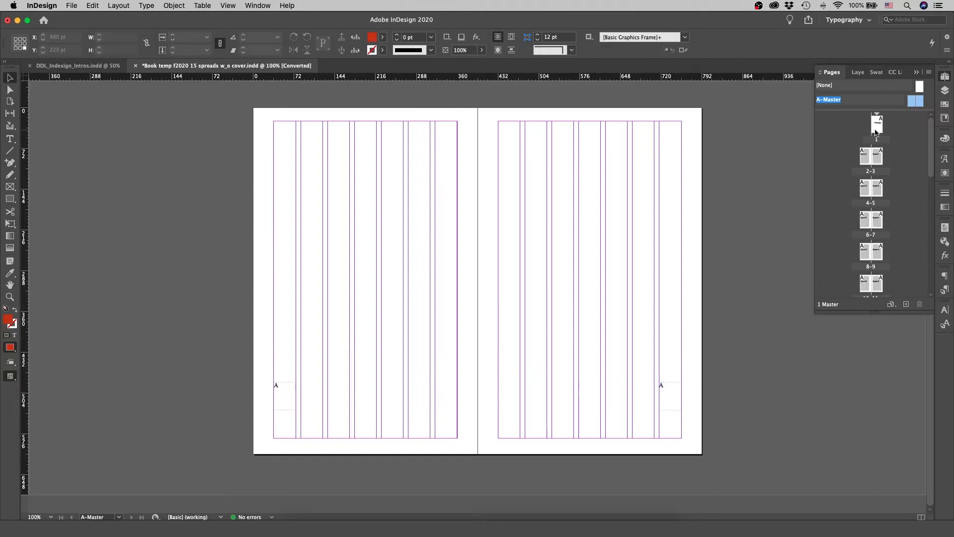
Check the page numbers on spread 2-3 and return to the A-Master spread.
double_click(876, 158)
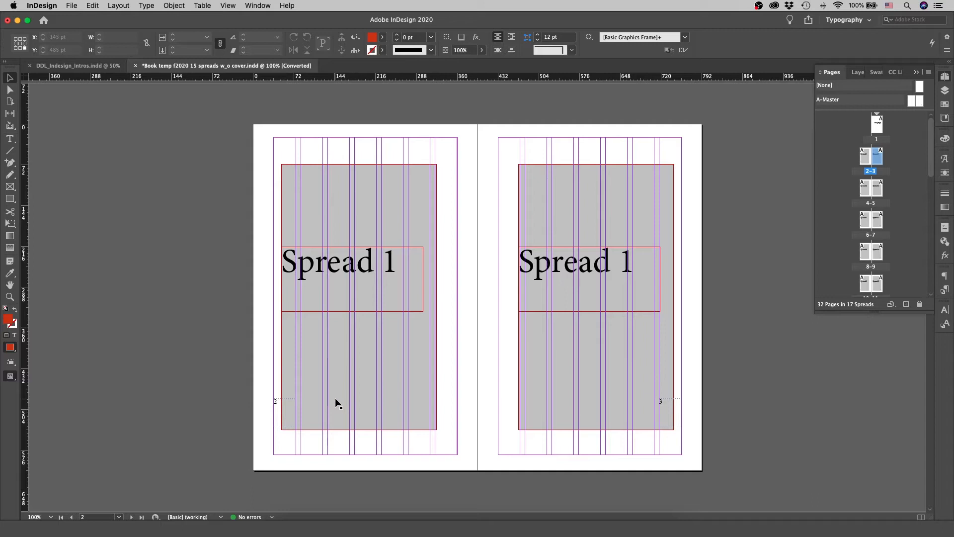
click(914, 101)
double_click(879, 104)
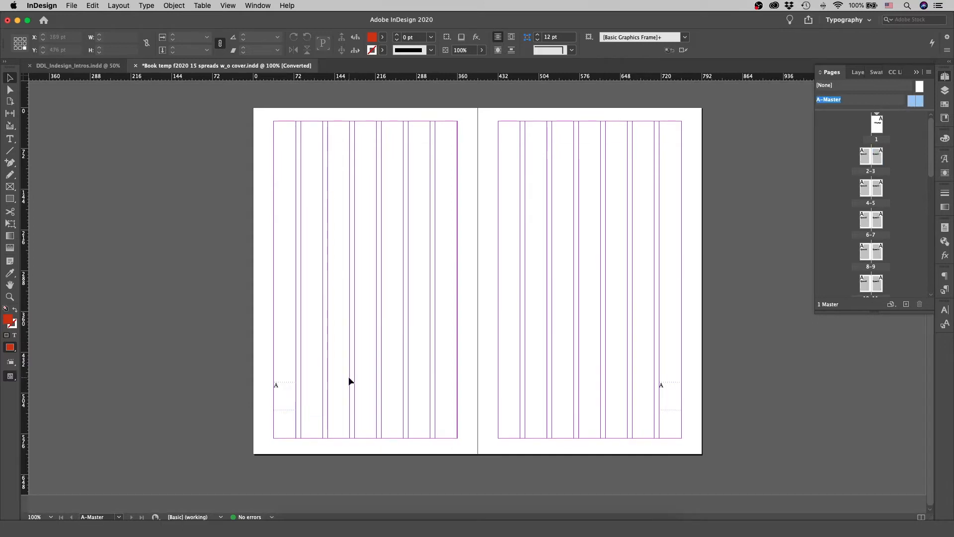
Format the left master page's page-number marker in Cooper Std Black at 60 pt.
key(t)
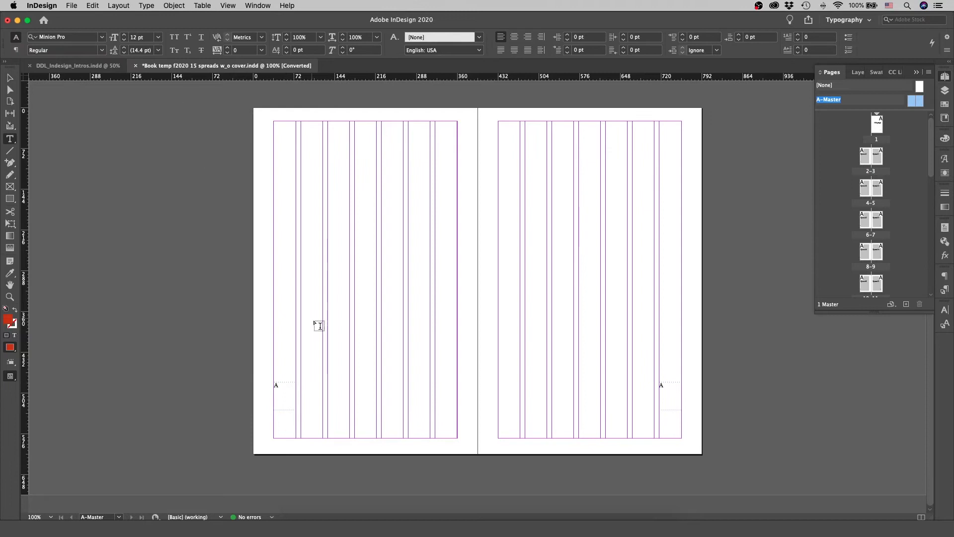
drag(278, 385, 257, 389)
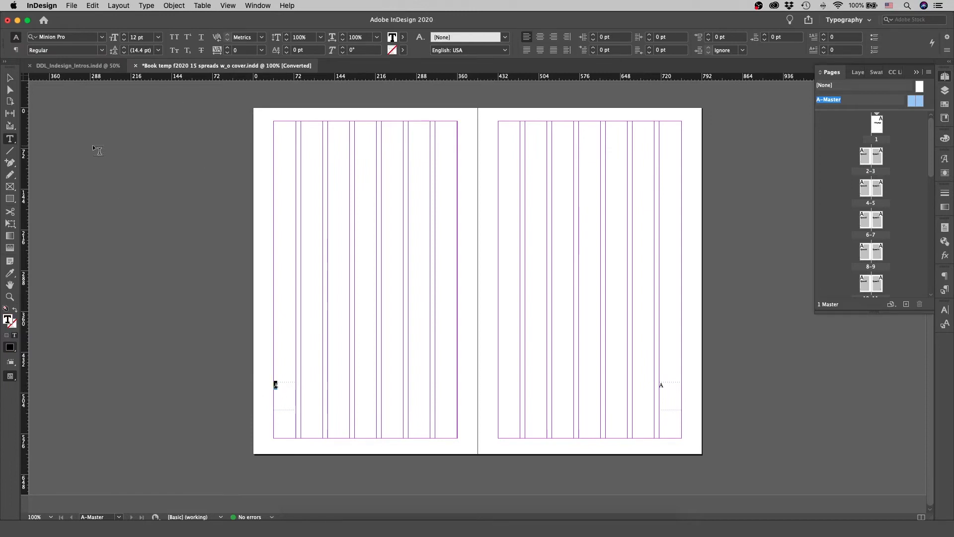
click(102, 38)
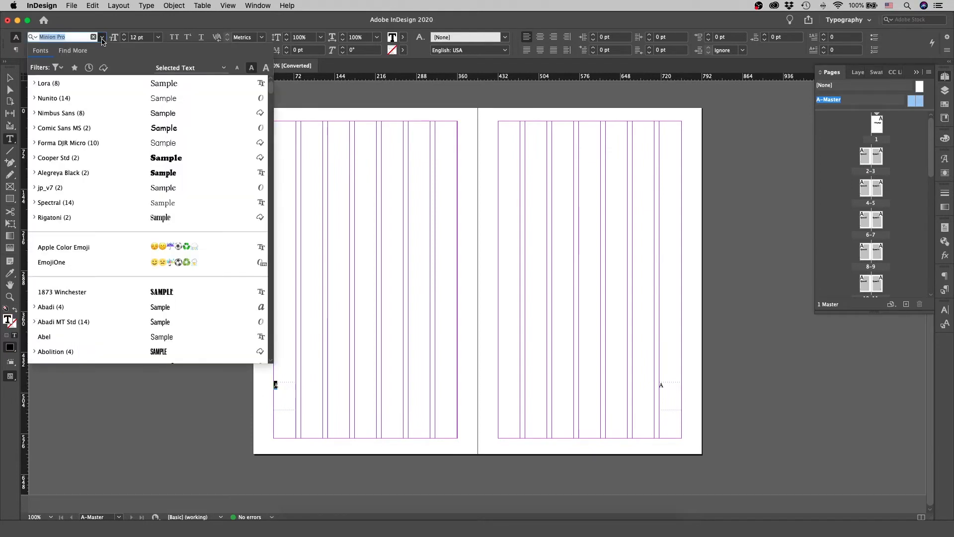
click(170, 158)
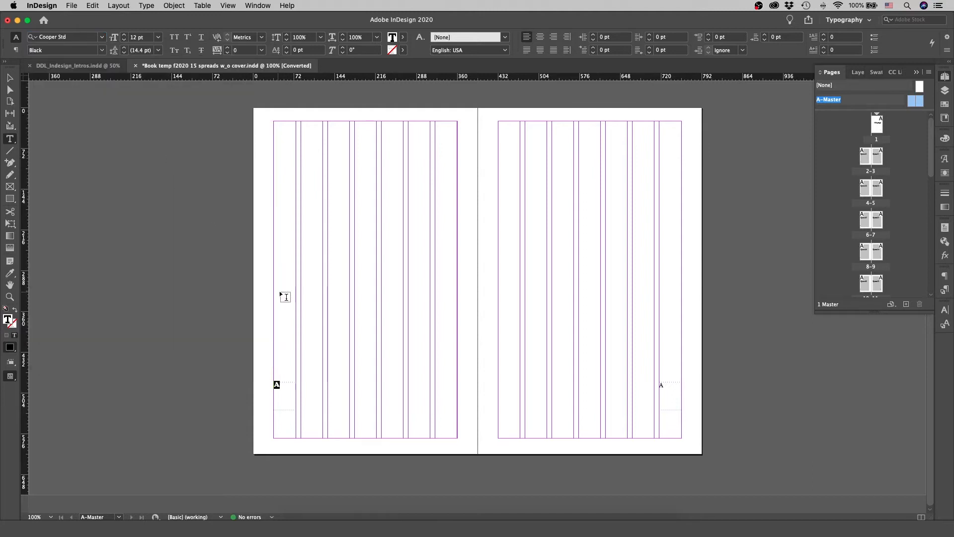
click(158, 38)
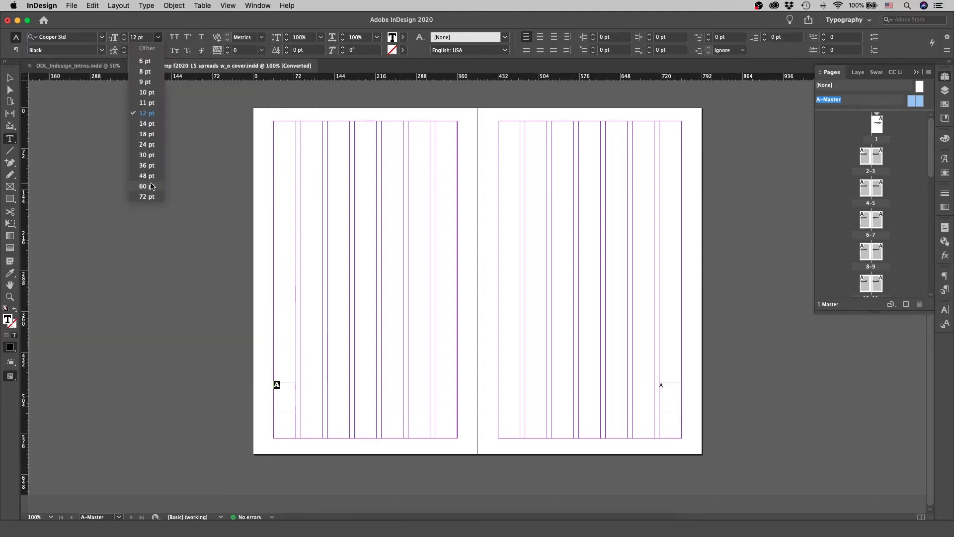
click(152, 186)
key(Escape)
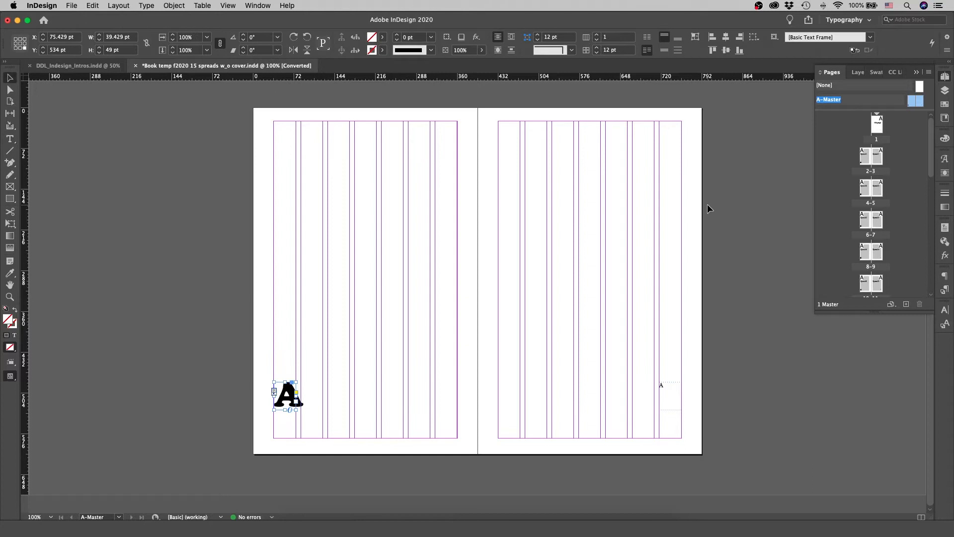
Examine how the master's page numbers appear on the document pages, from spread 2-3 onward and on the title page.
double_click(868, 157)
scroll(370, 272, down, 3)
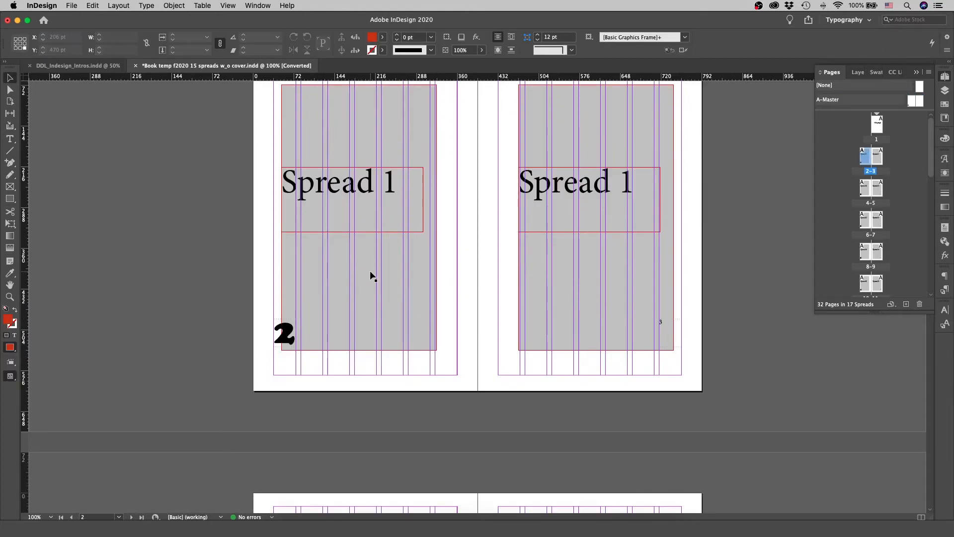
scroll(371, 275, down, 8)
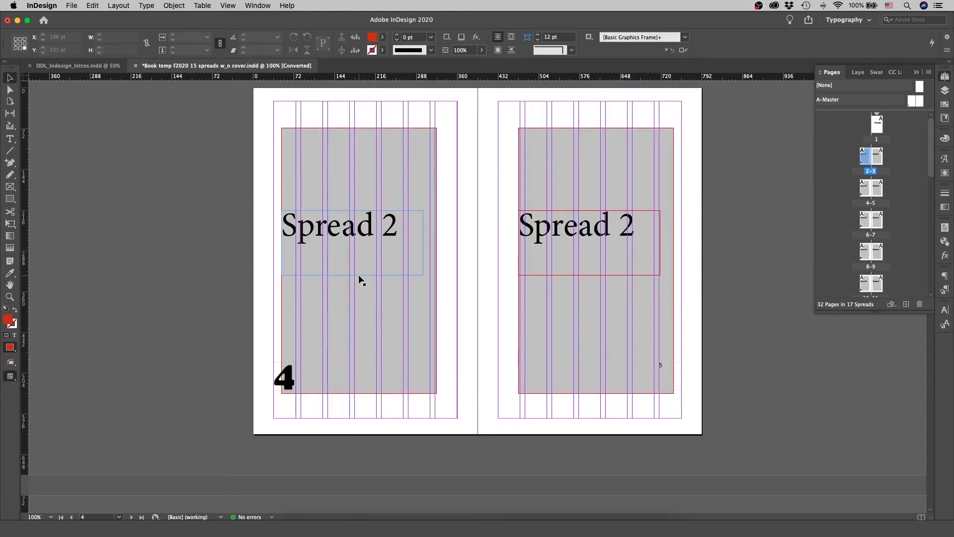
scroll(362, 281, down, 10)
scroll(359, 280, down, 10)
scroll(360, 280, down, 10)
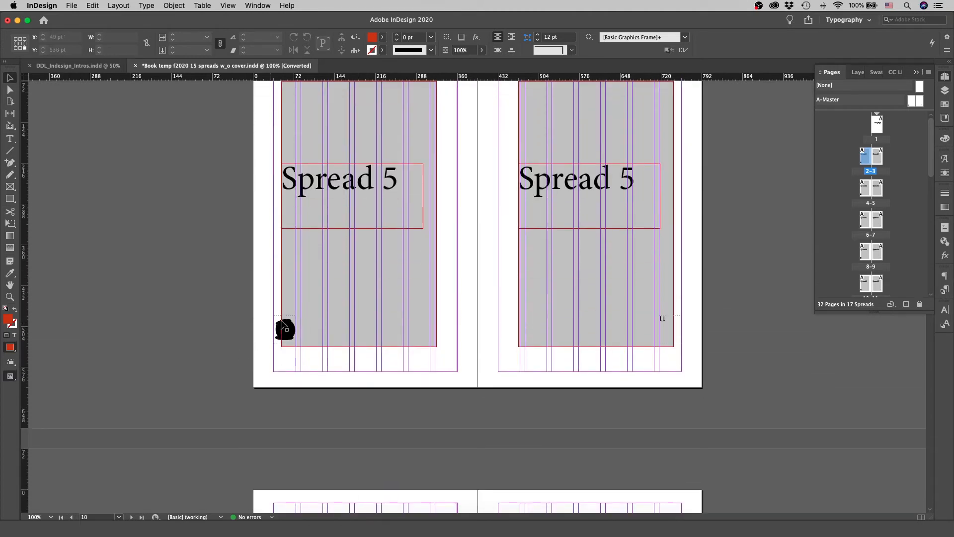
scroll(324, 330, down, 10)
scroll(323, 331, down, 3)
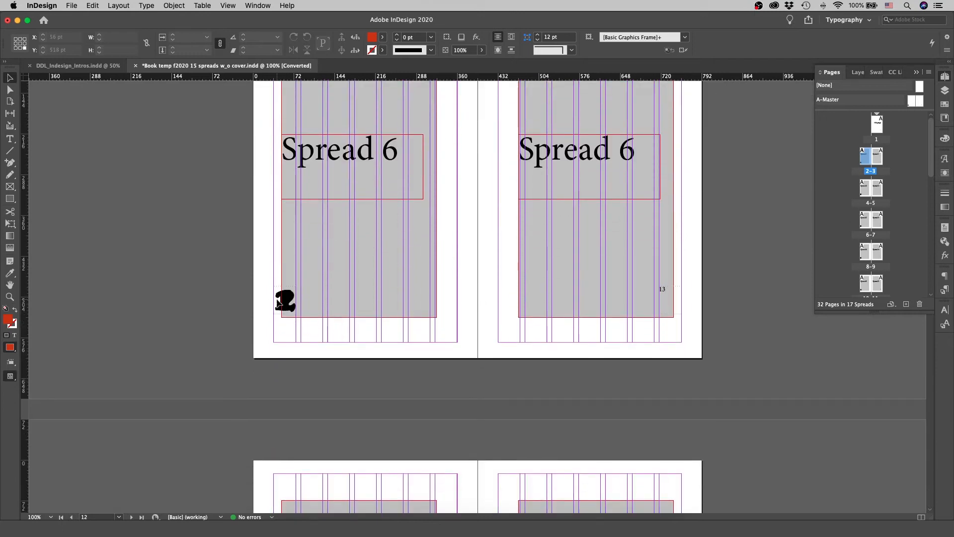
scroll(292, 315, down, 7)
scroll(292, 315, down, 3)
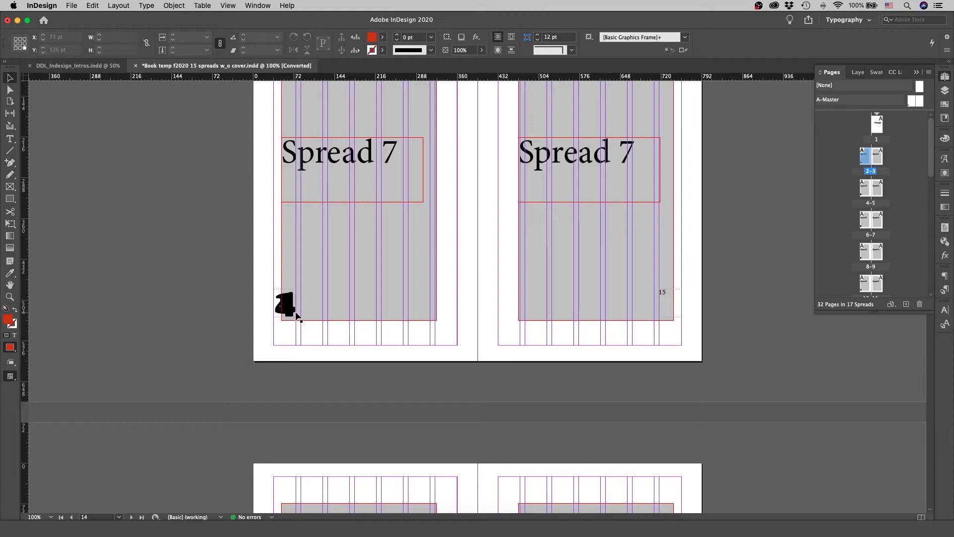
scroll(294, 315, down, 10)
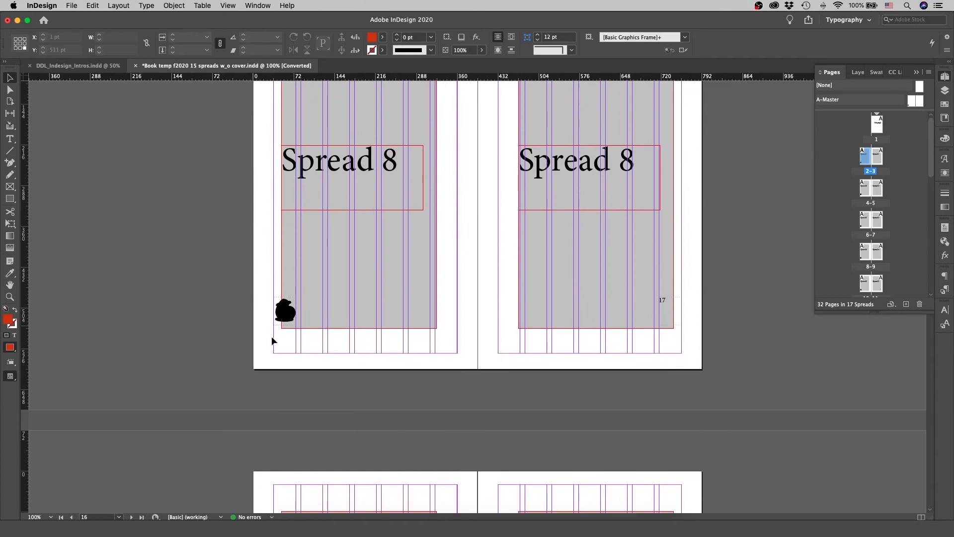
scroll(341, 282, down, 3)
scroll(341, 283, up, 15)
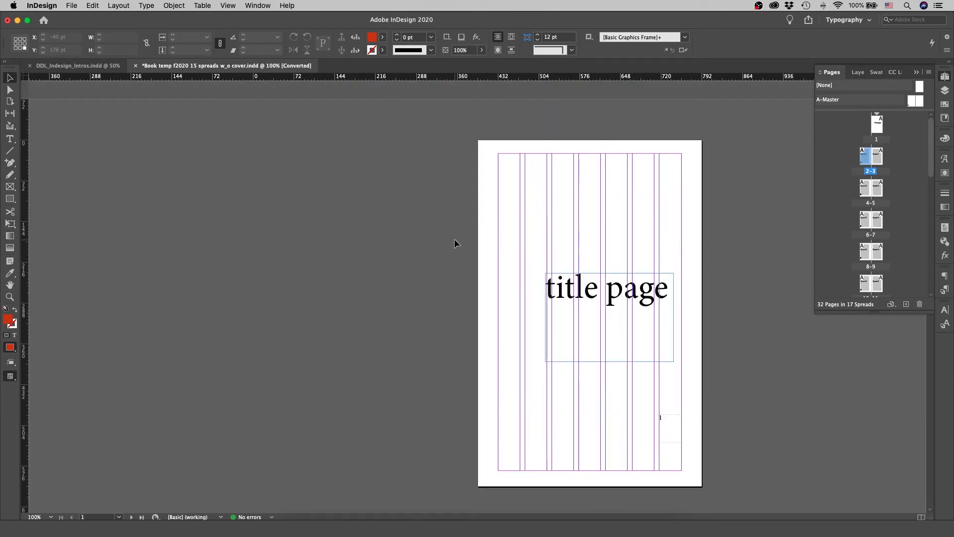
Reopen the A-Master spread and set its left page-number marker to Forma DJR Micro Bold at 11 pt.
double_click(867, 102)
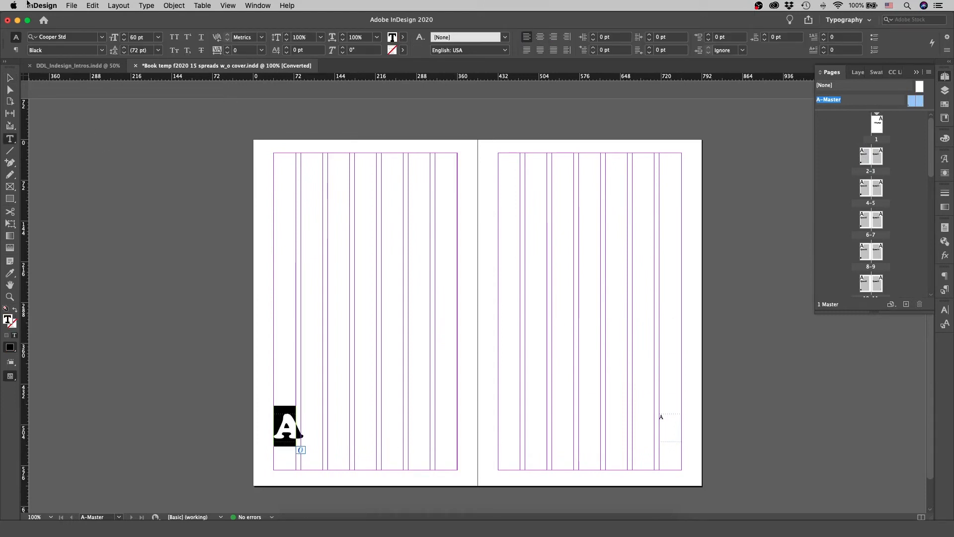
click(101, 37)
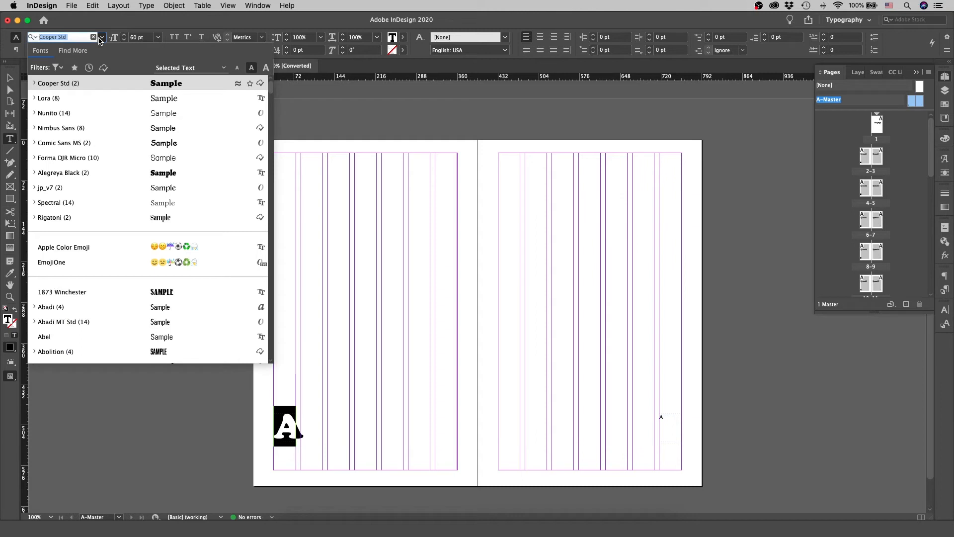
click(143, 157)
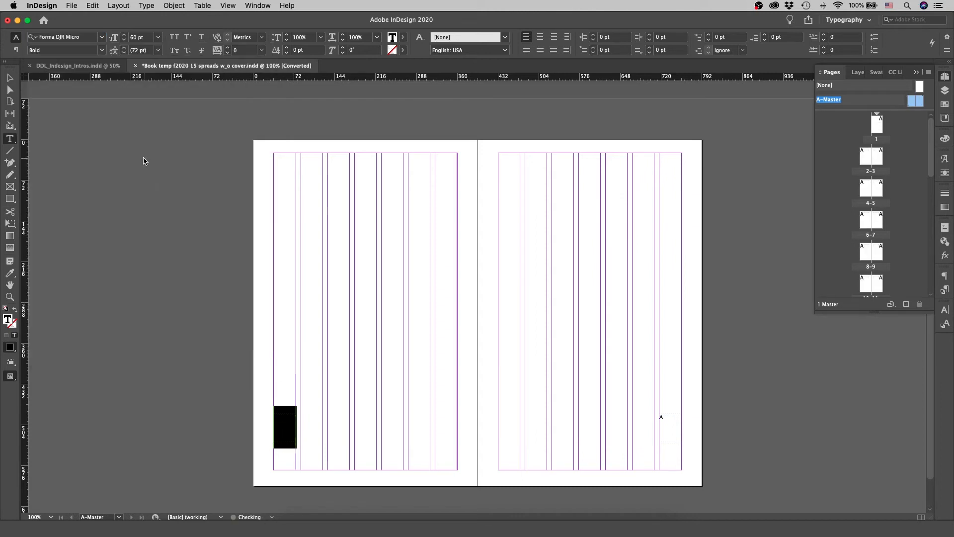
click(158, 37)
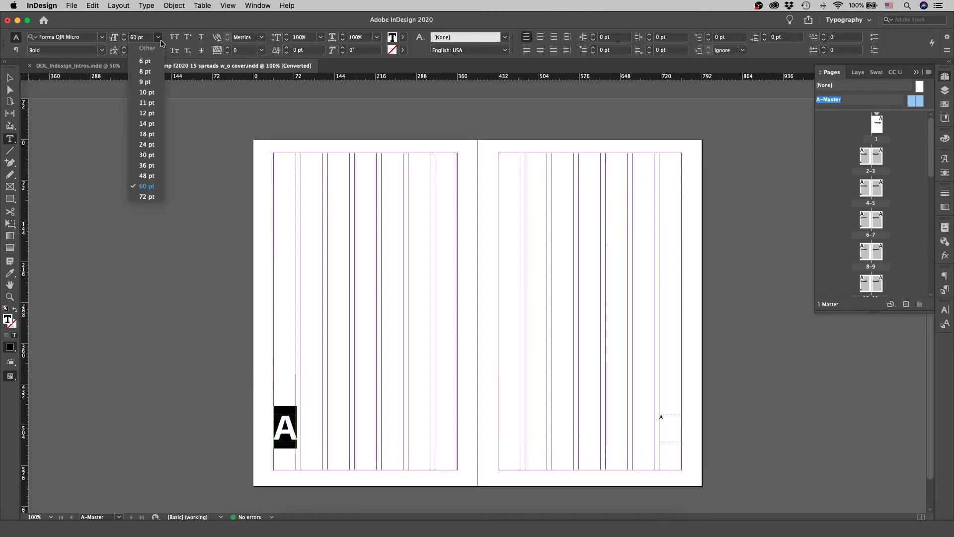
click(147, 102)
Copy the left page-number marker's text formatting onto the right marker with the Eyedropper.
double_click(661, 417)
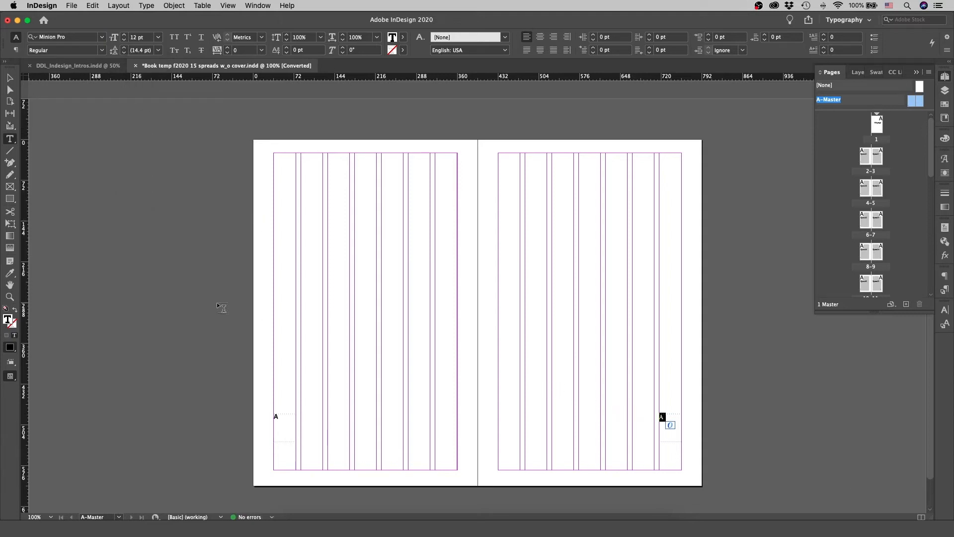
click(9, 273)
click(277, 416)
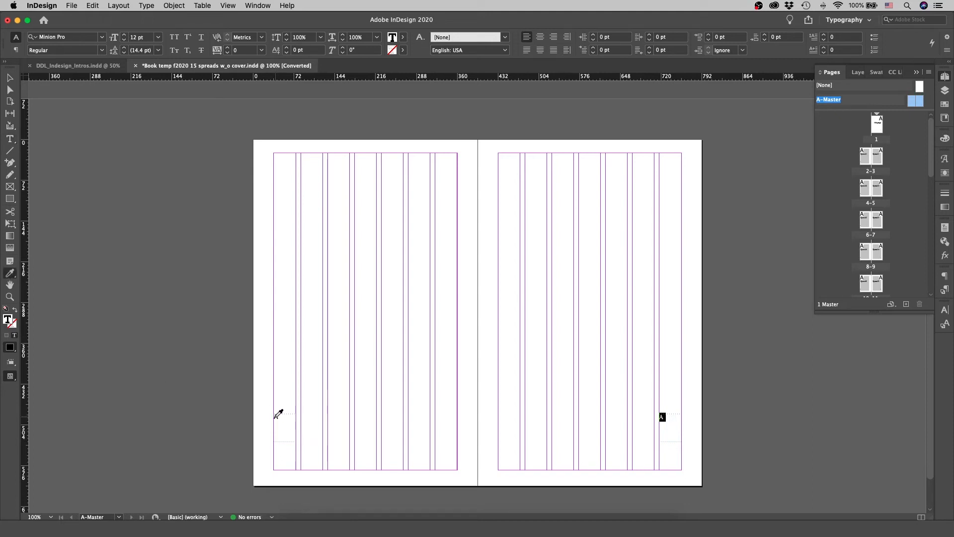
Center-align the page-number markers in both the right and left master page frames.
click(9, 138)
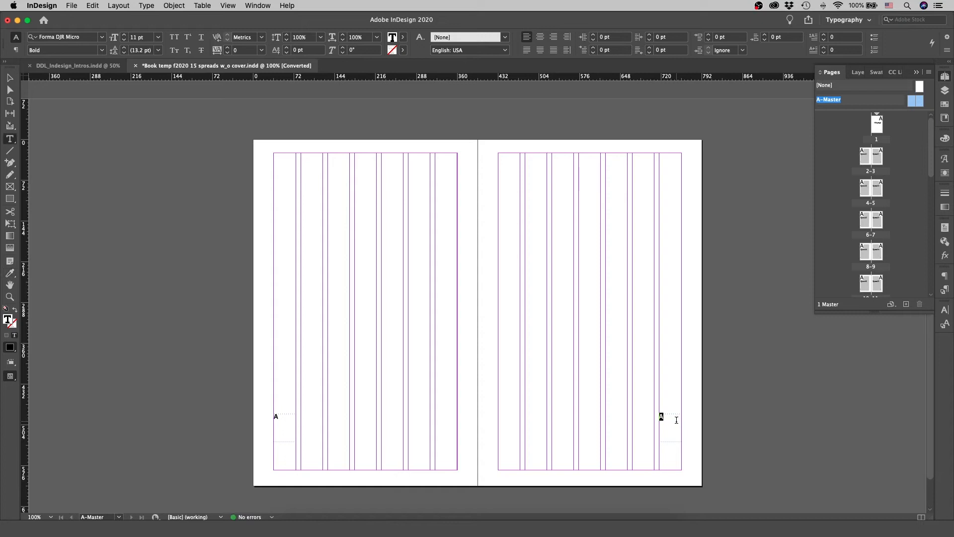
click(540, 36)
drag(272, 426, 273, 415)
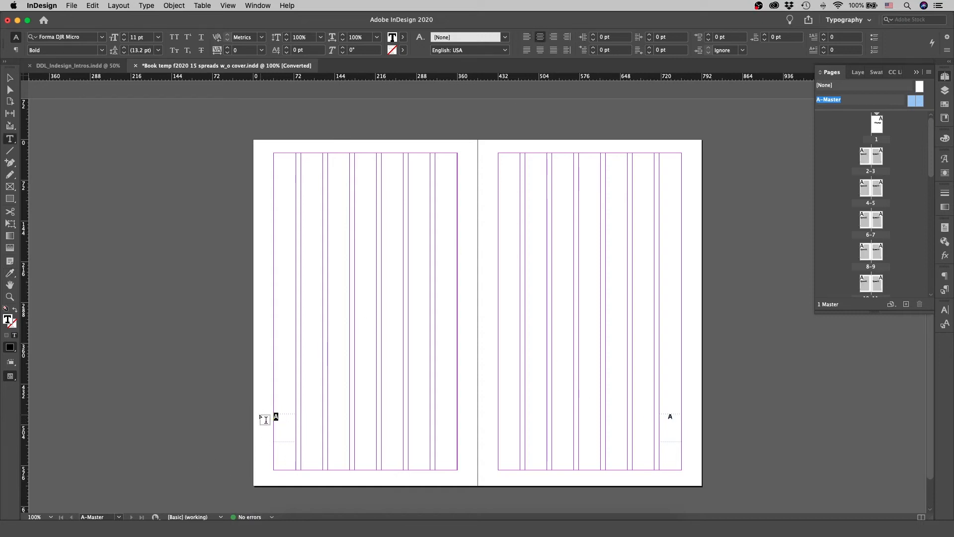
click(540, 36)
click(9, 78)
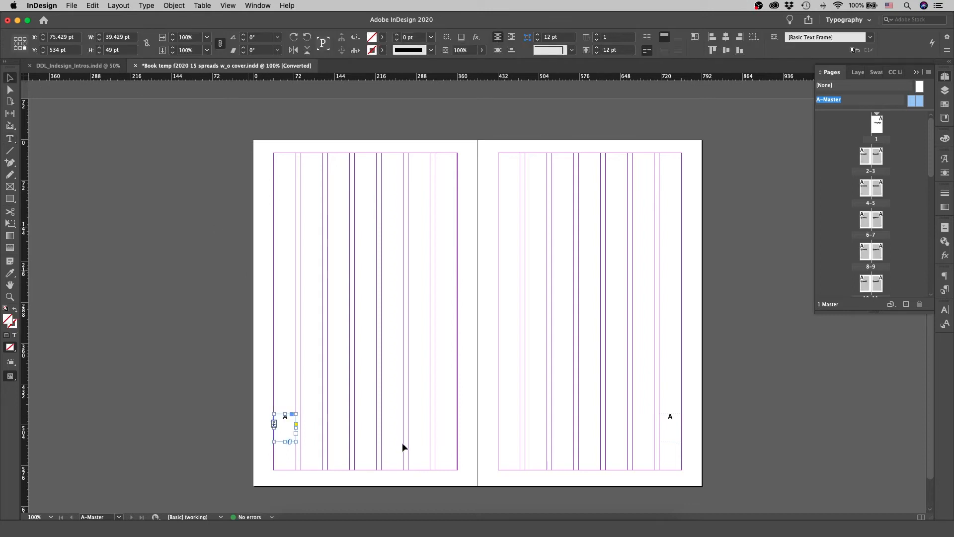
click(601, 449)
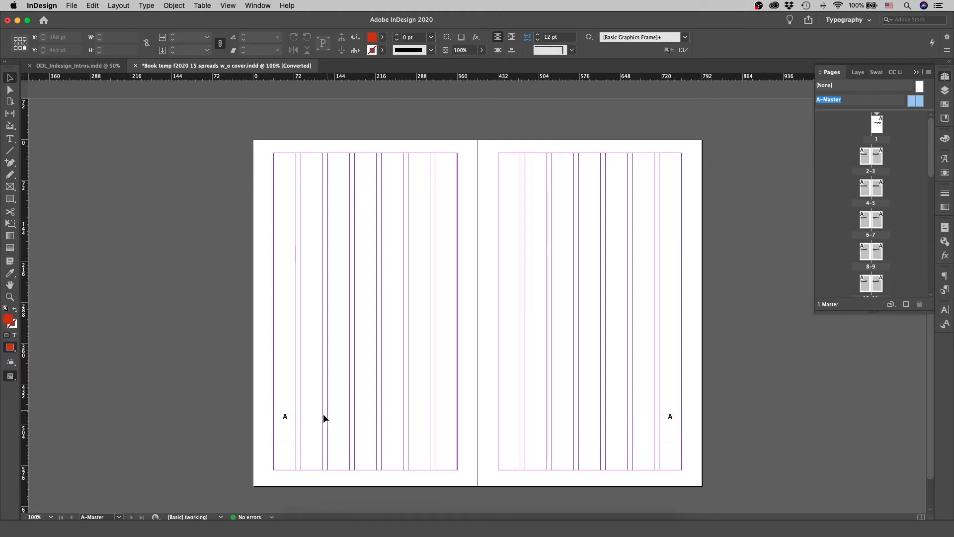
Move the two page-number frames out of the columns into the outside margins of their master pages.
drag(285, 419, 267, 421)
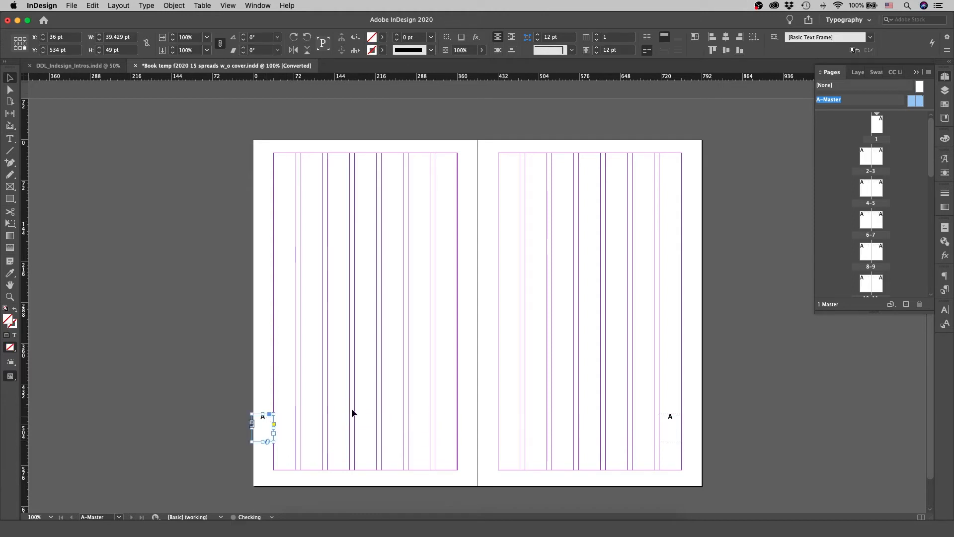
drag(672, 419, 695, 422)
click(752, 421)
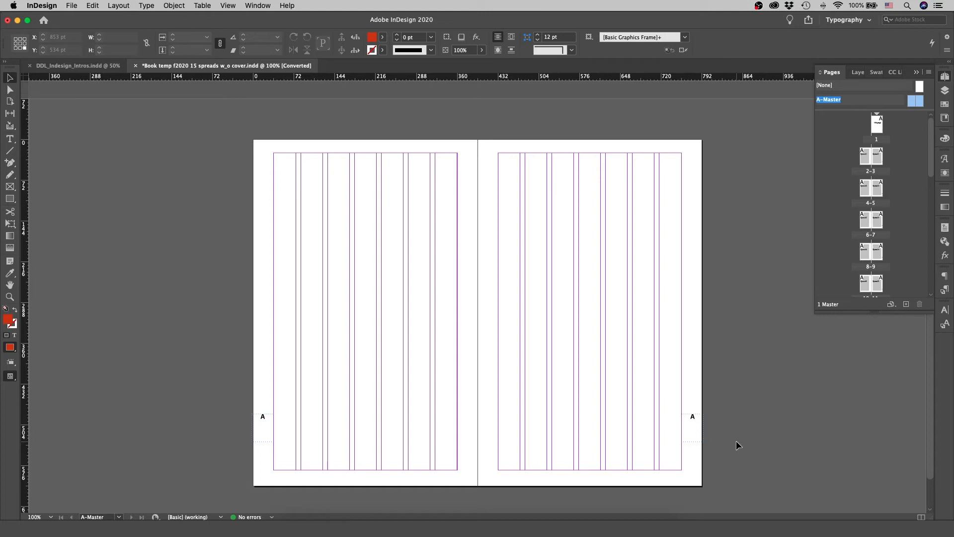
Switch to Preview mode and review the page numbers on the document spreads, starting from page 1.
key(w)
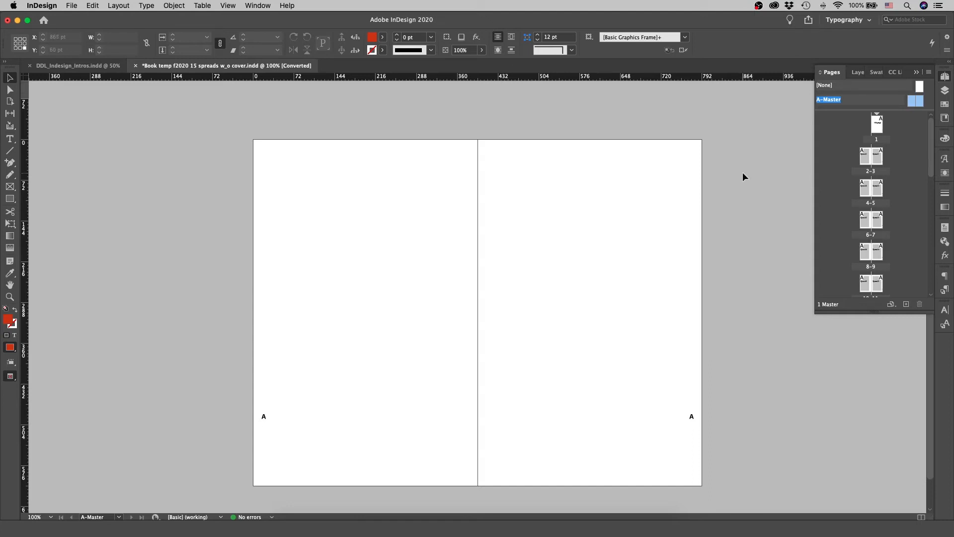
double_click(878, 125)
scroll(756, 197, down, 15)
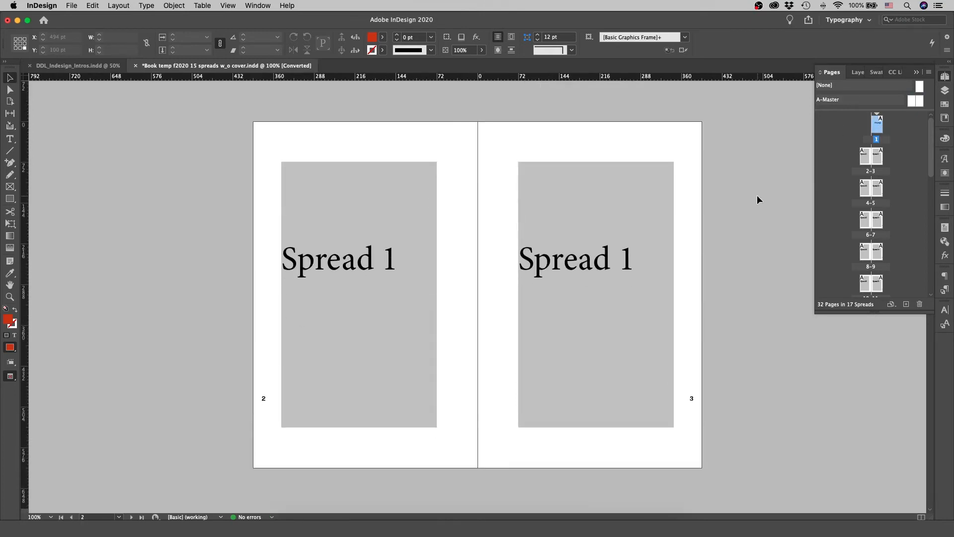
scroll(756, 195, down, 20)
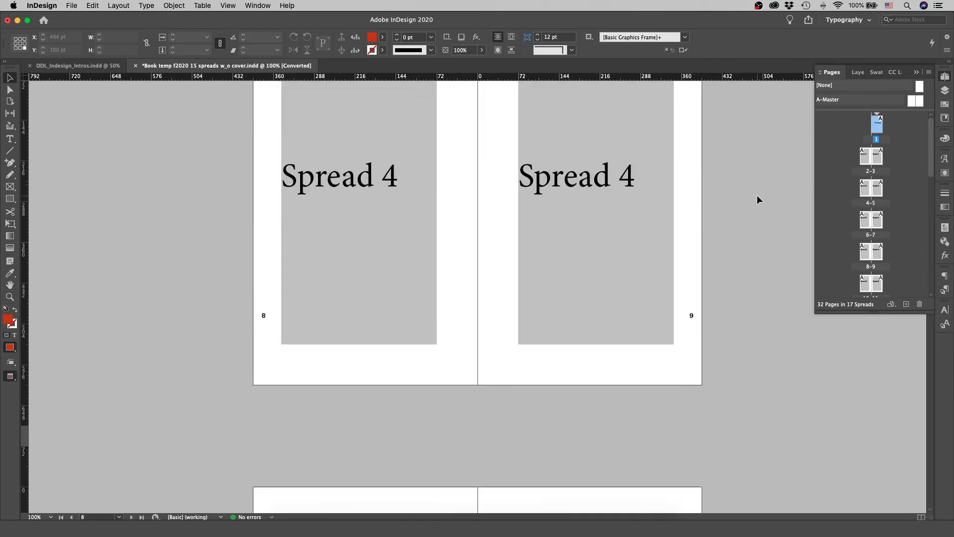
scroll(756, 195, down, 20)
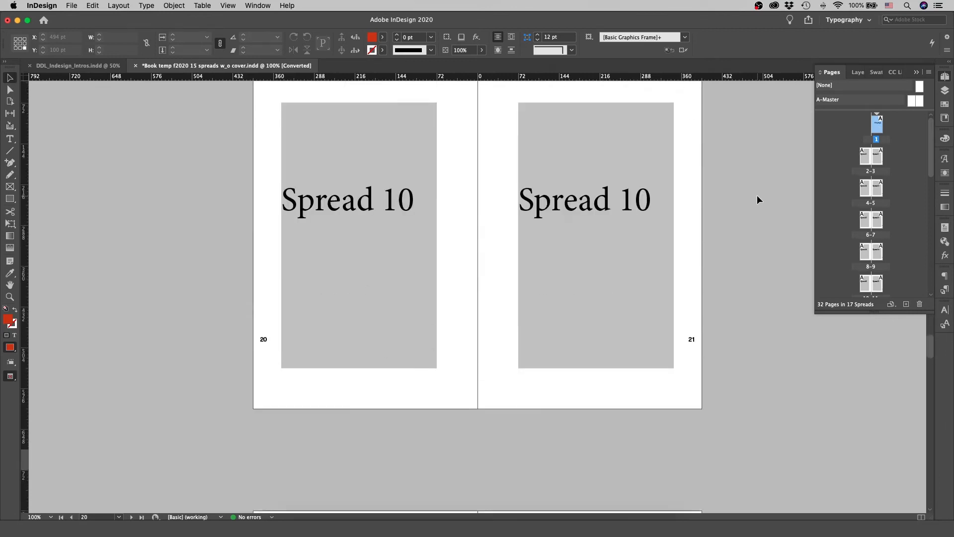
Go back through the spreads to the title page and return the document to Normal view.
scroll(756, 194, up, 20)
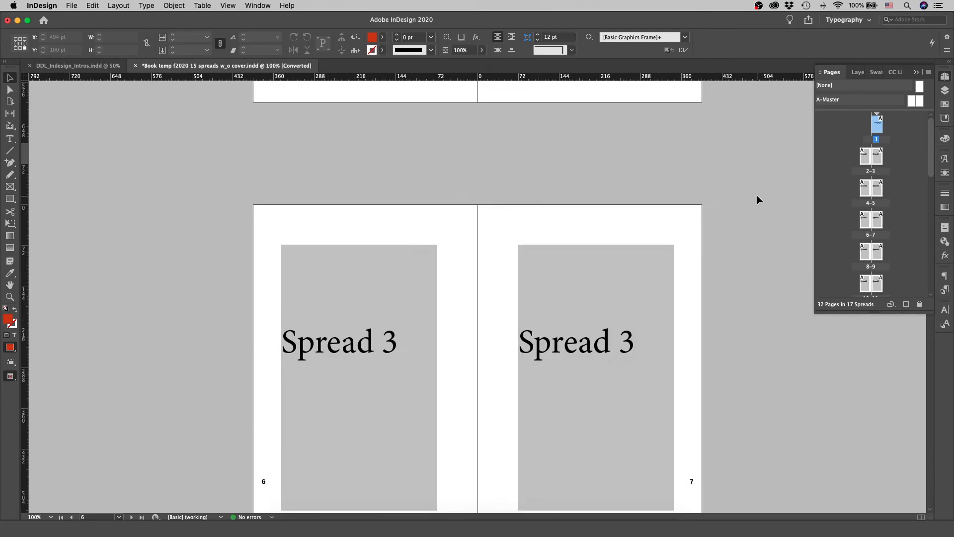
key(w)
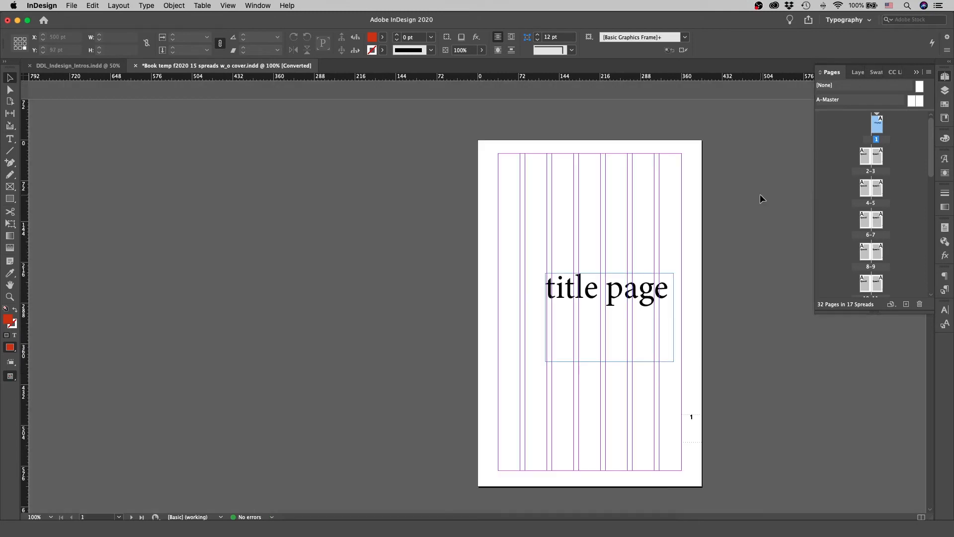
scroll(740, 192, down, 2)
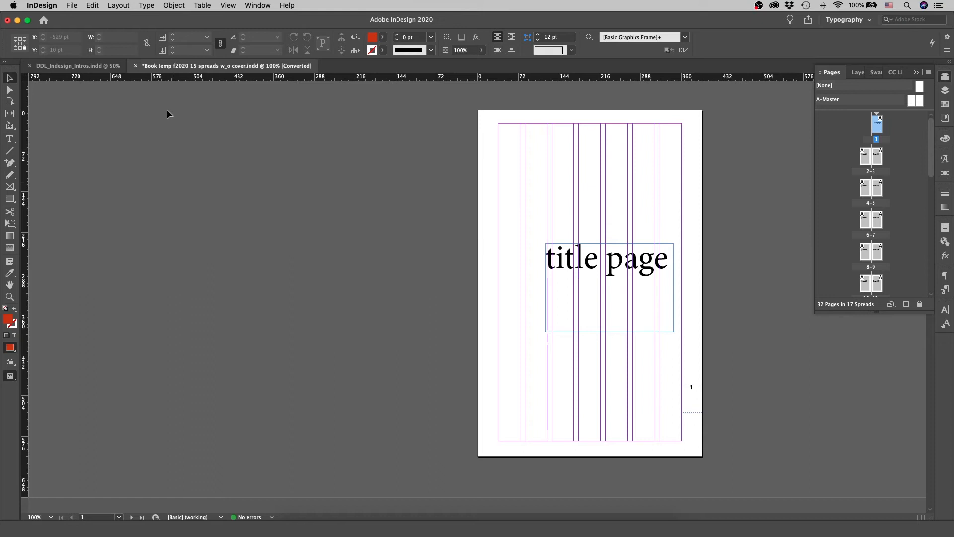
Set the document bleed to 12 pt for the top, bottom, inside and outside edges in Document Setup.
click(72, 6)
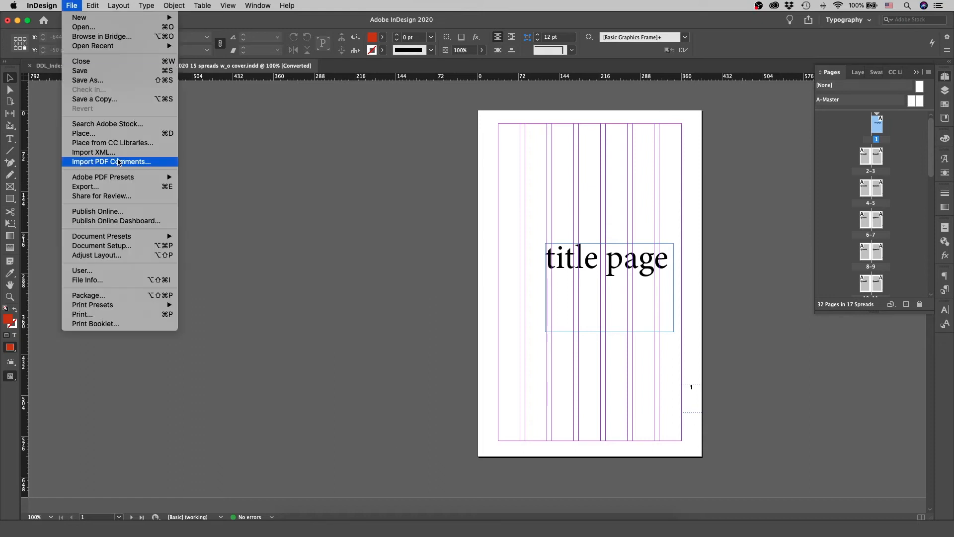
click(133, 245)
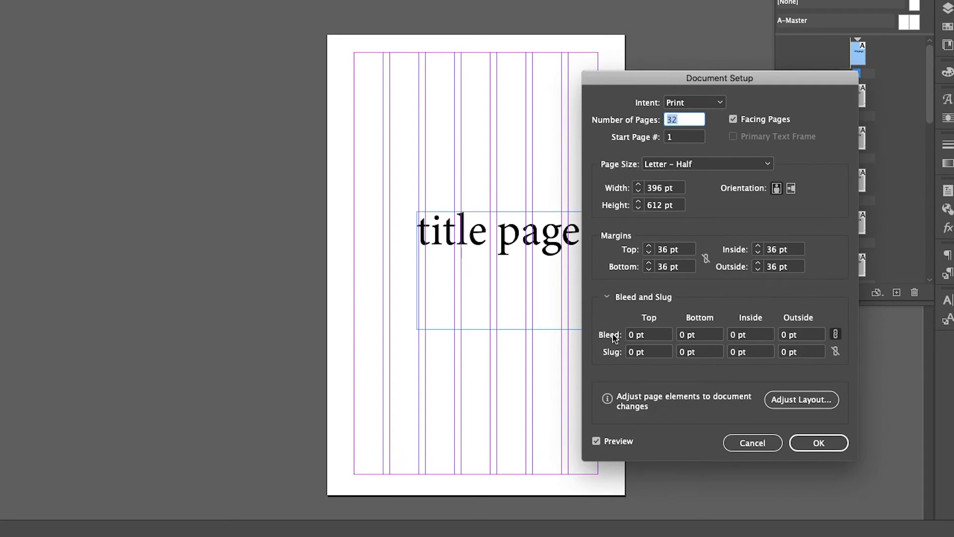
double_click(630, 335)
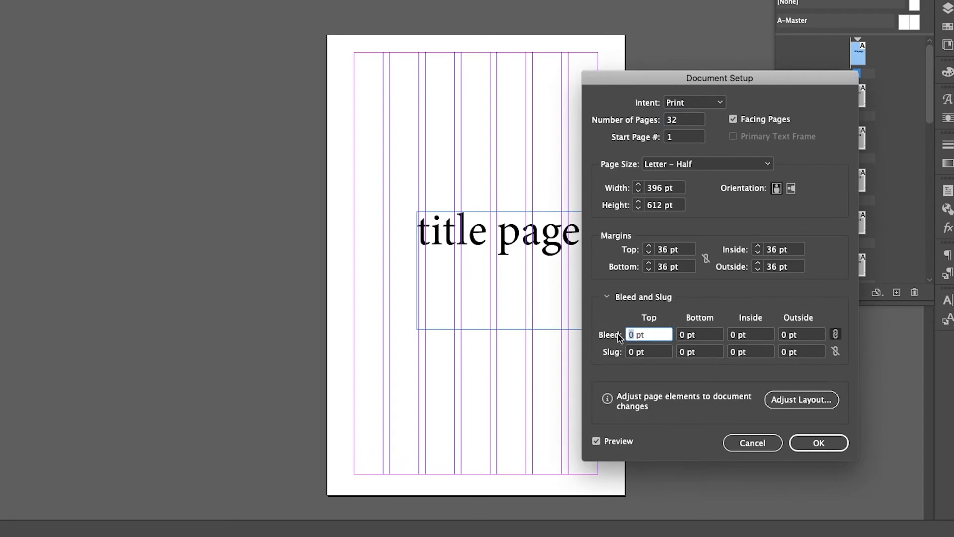
text(12)
click(715, 339)
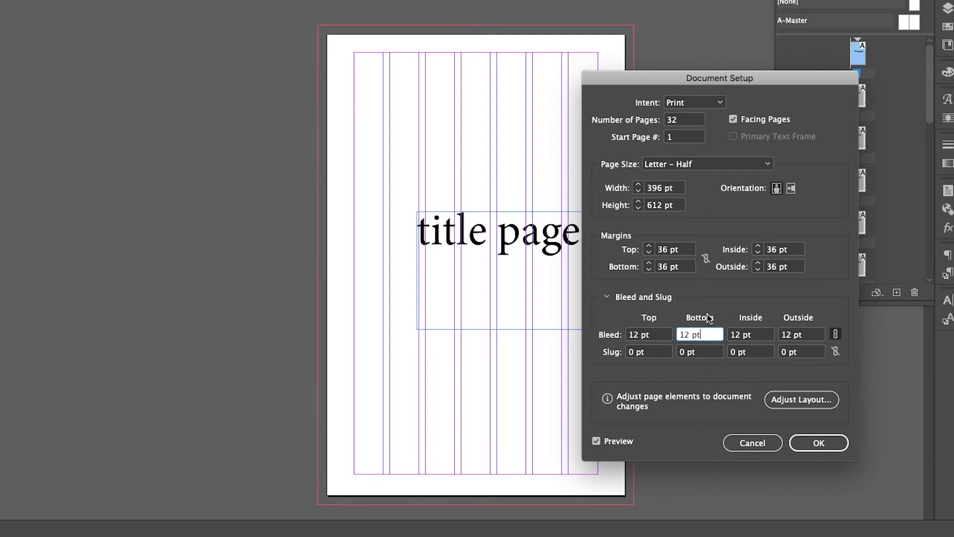
click(818, 443)
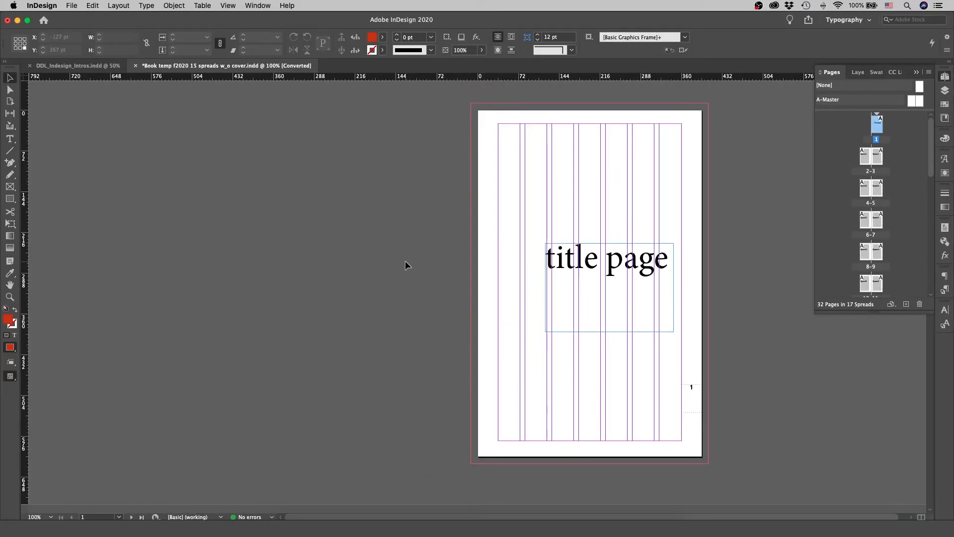
Examine the bleed guides across the spreads, and change the screen mode from Bleed to Preview.
scroll(404, 261, down, 20)
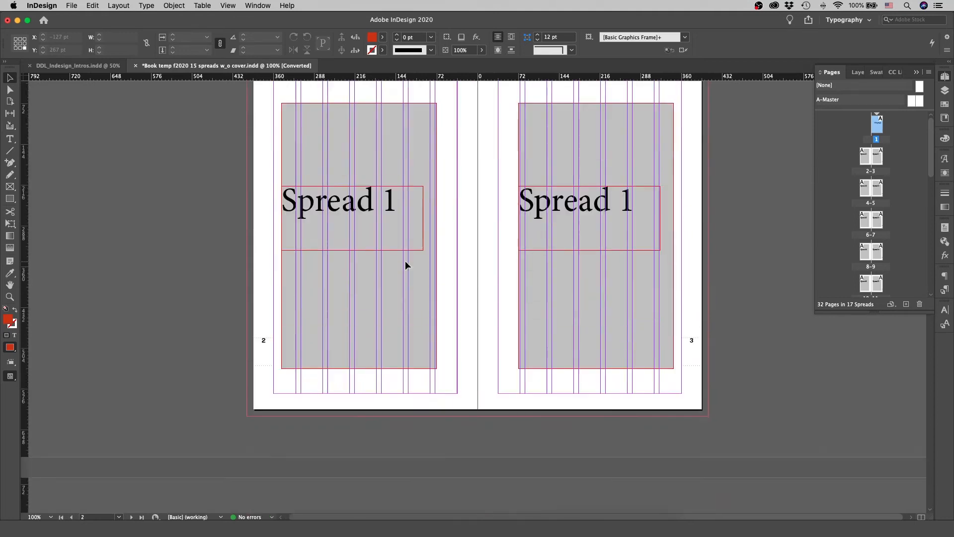
scroll(405, 264, down, 20)
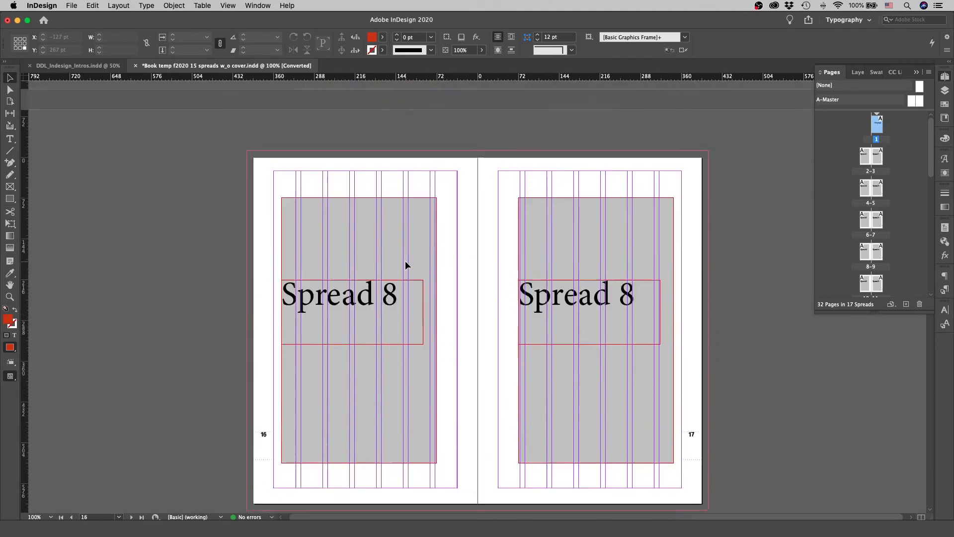
scroll(406, 265, up, 20)
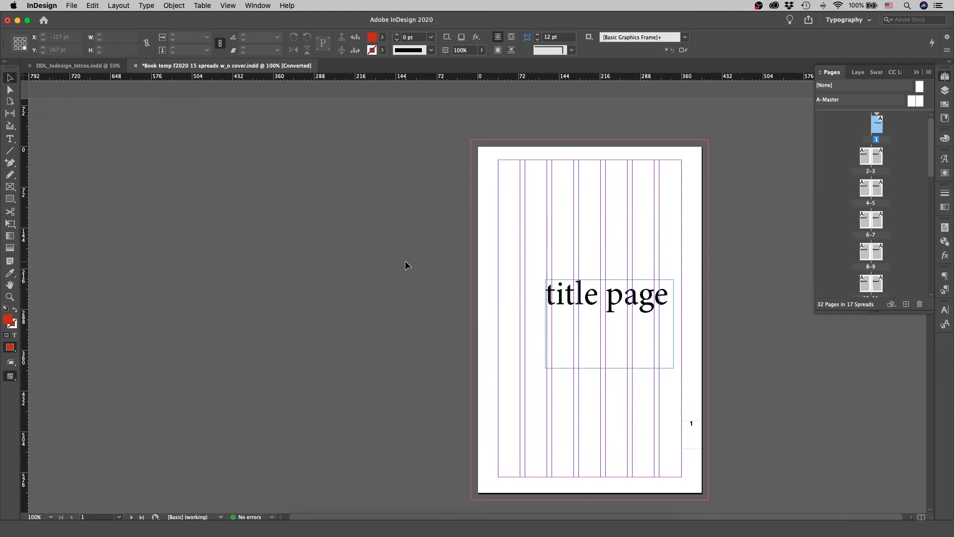
scroll(405, 261, down, 15)
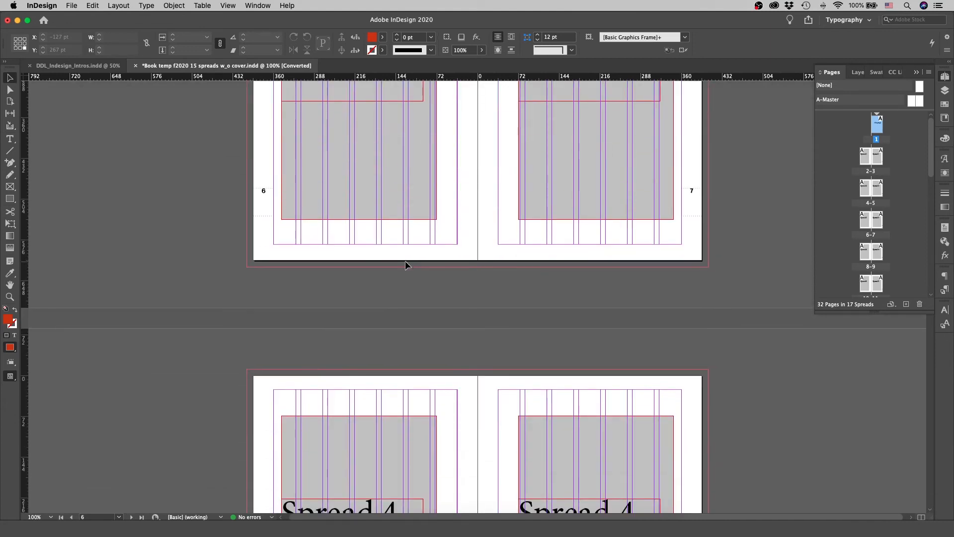
scroll(405, 262, up, 10)
scroll(405, 261, down, 3)
key(w)
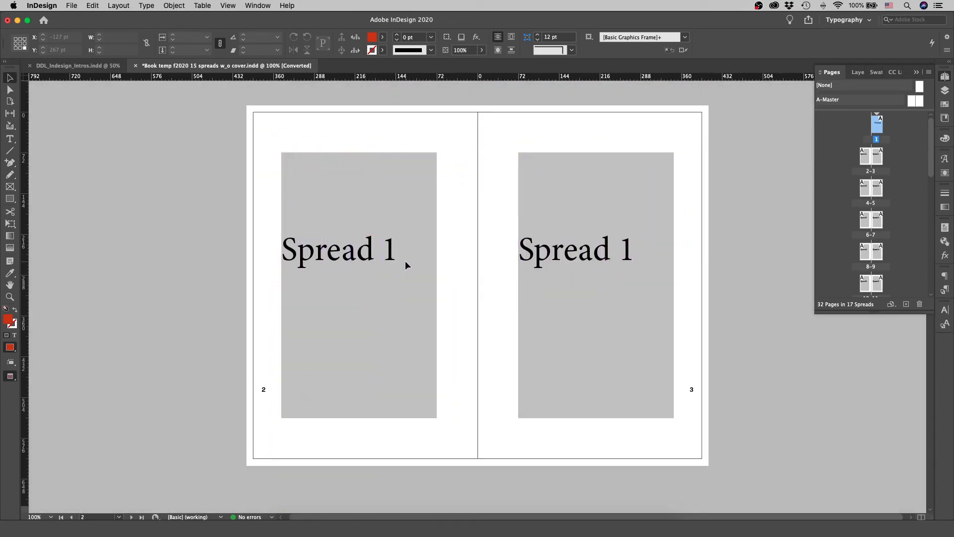
click(11, 378)
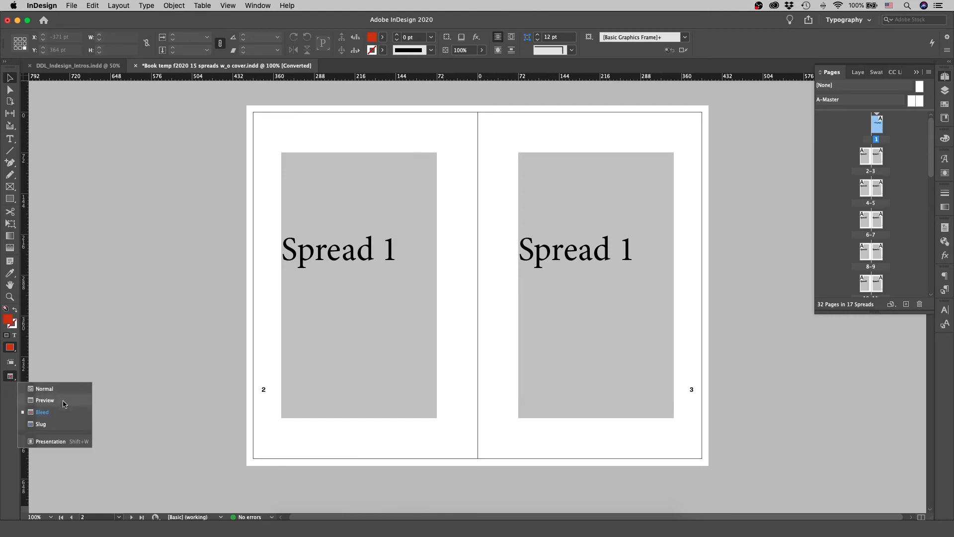
click(45, 400)
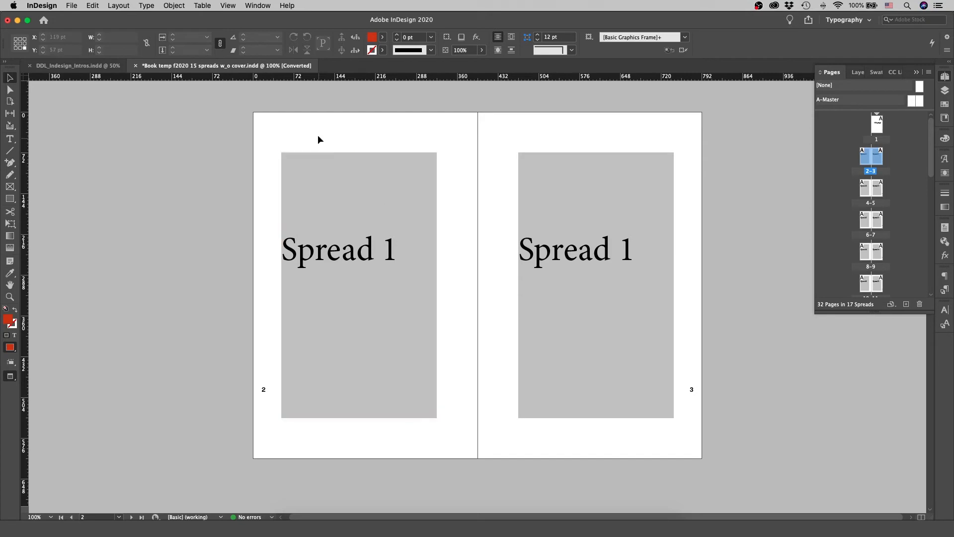
Delete the Spread 1 text frames and grey boxes from pages 2 and 3.
drag(319, 137, 443, 228)
click(449, 235)
drag(362, 135, 576, 291)
key(Delete)
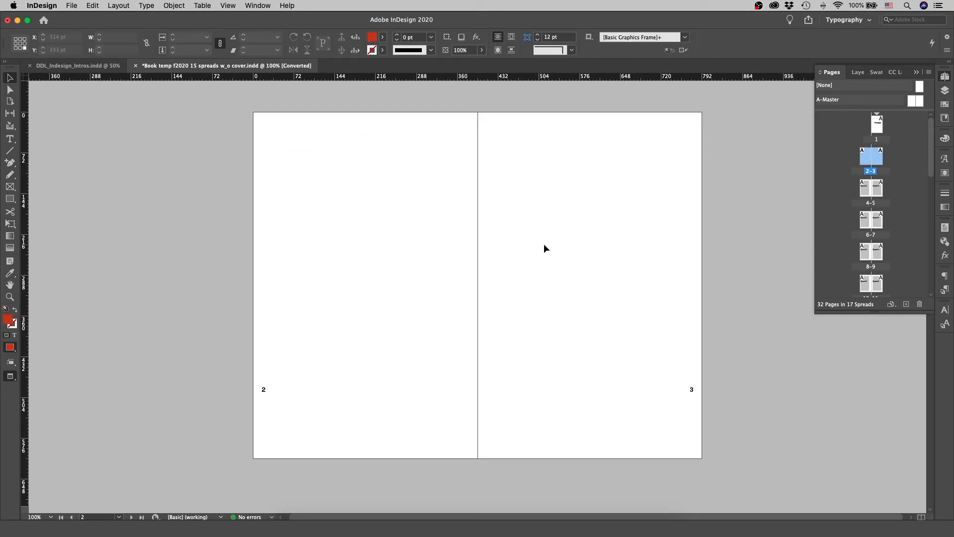
Return to Normal view and draw a text frame spanning the middle five columns of page 3, about 183 pt high.
key(w)
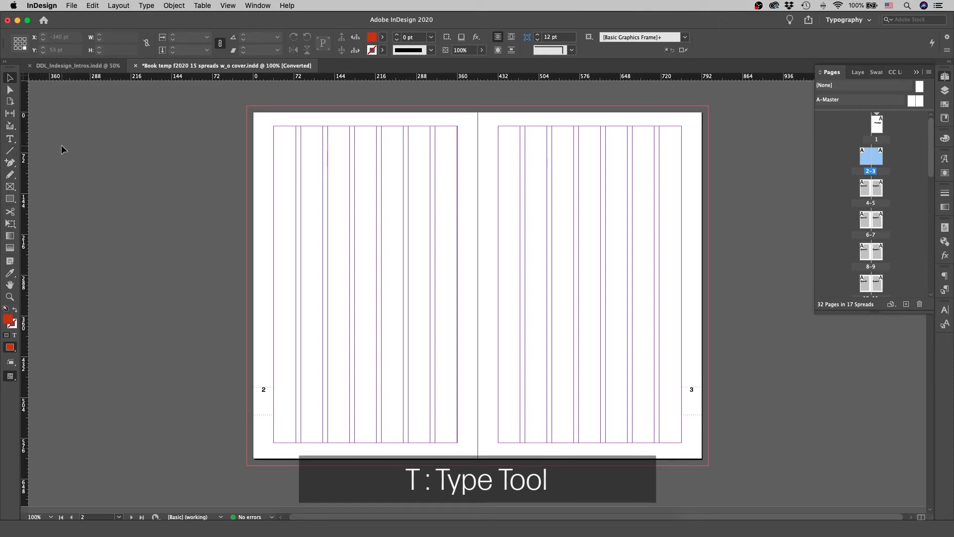
key(t)
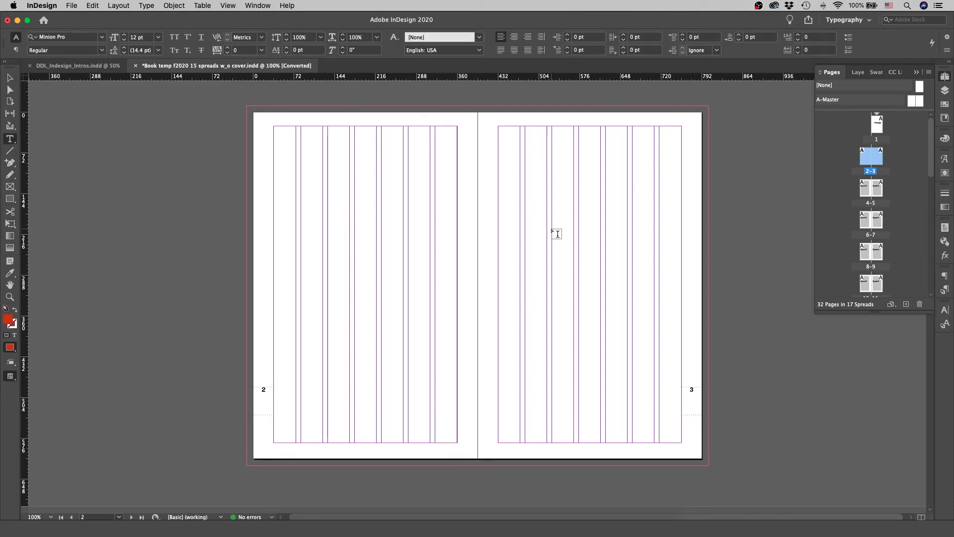
drag(525, 210, 654, 314)
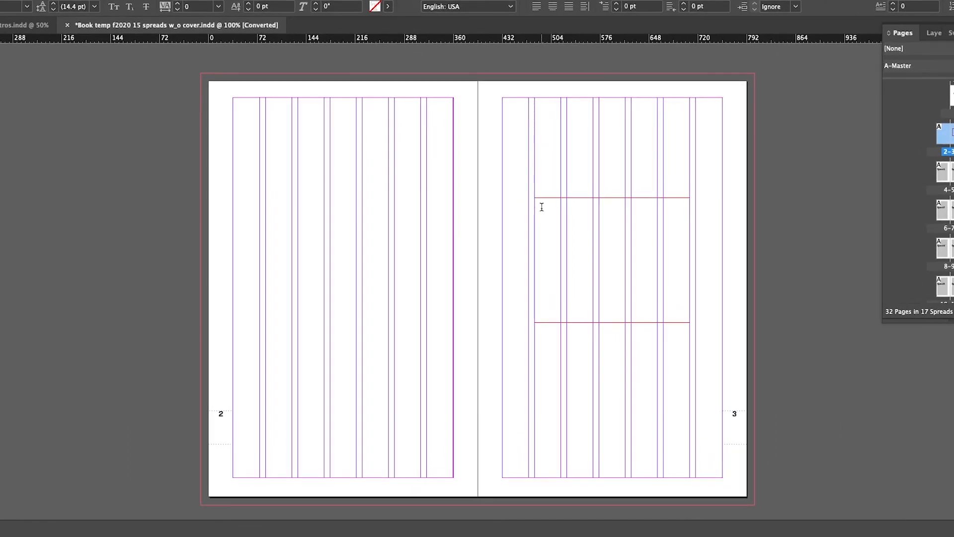
text(sal;kdjflaskdm;lkasjdfl;aksdjfm;lkasdf;)
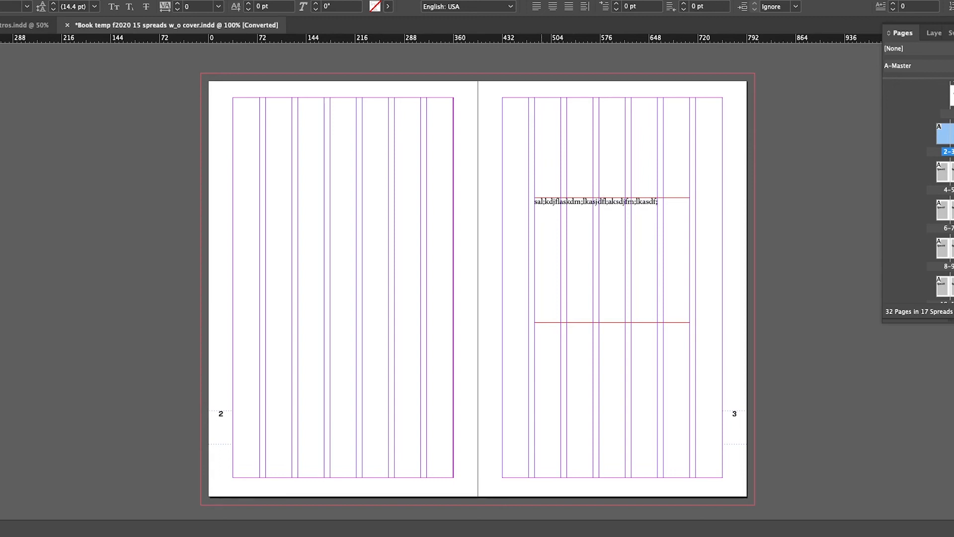
triple_click(627, 204)
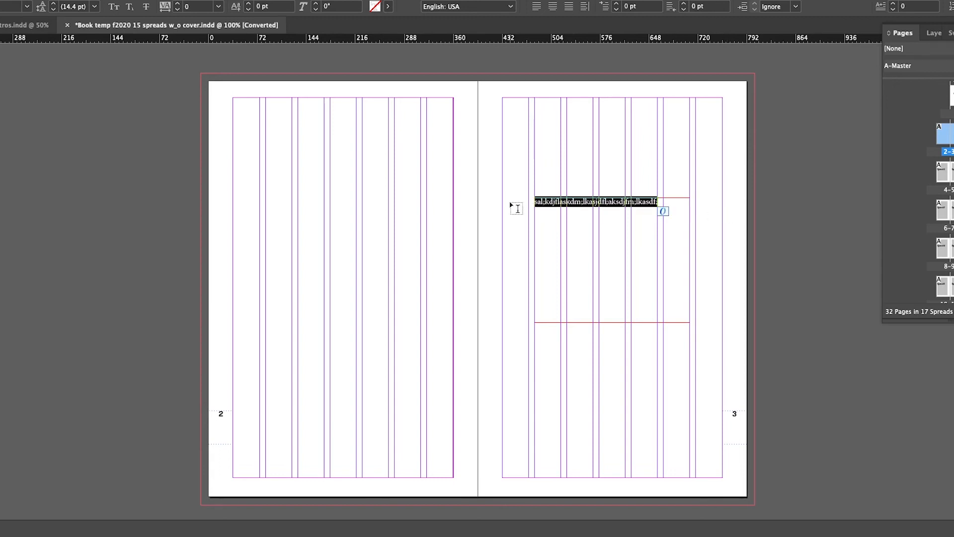
key(BackSpace)
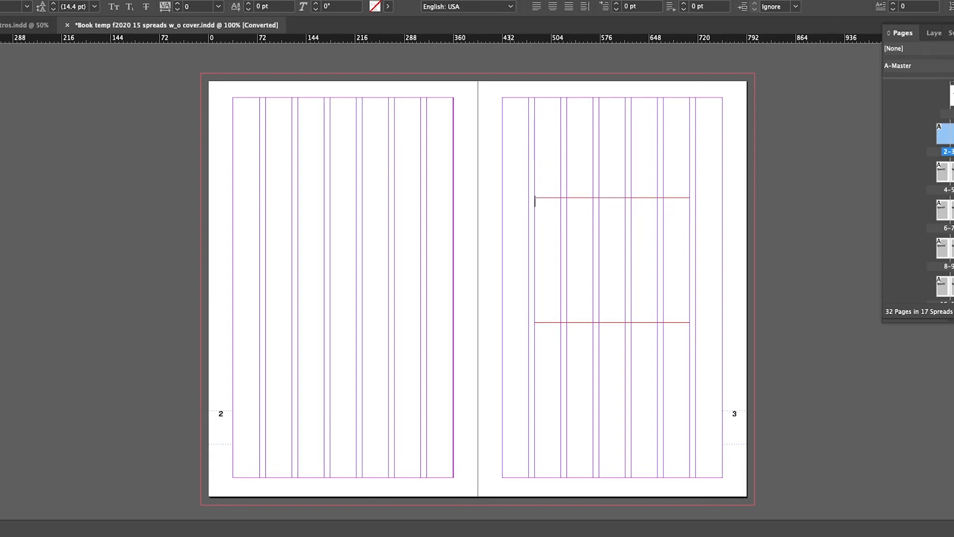
Fill the page 3 text frame with placeholder text and shorten the frame to about 113 pt high.
right_click(565, 211)
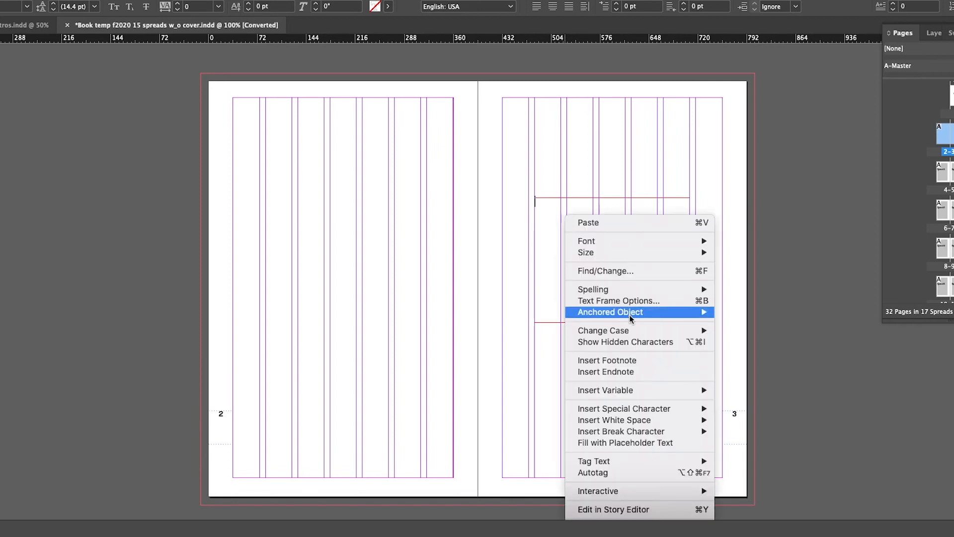
click(639, 442)
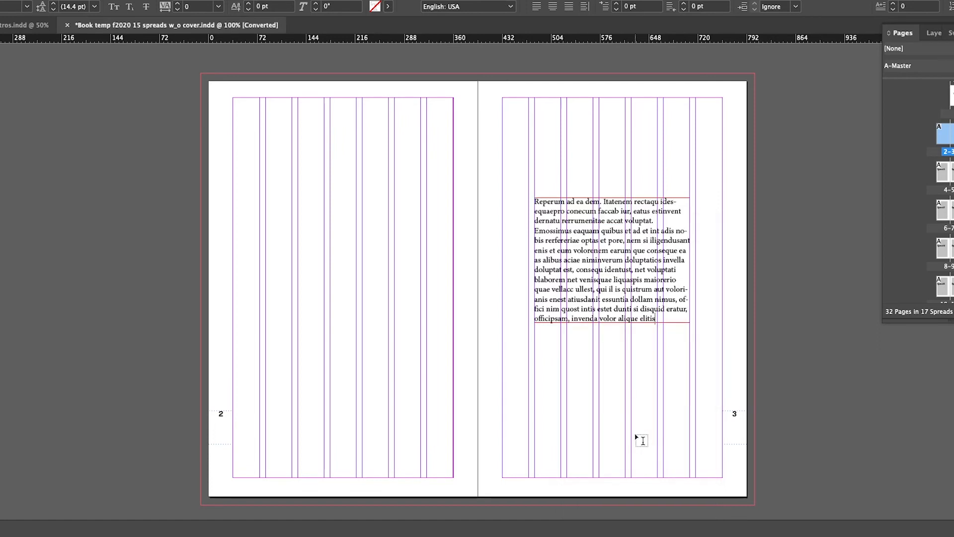
key(Escape)
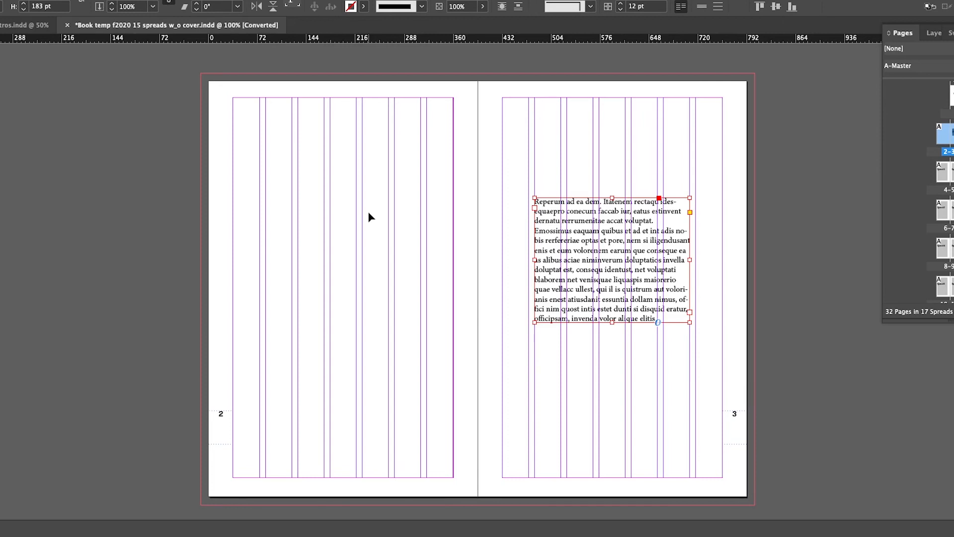
drag(612, 322, 610, 274)
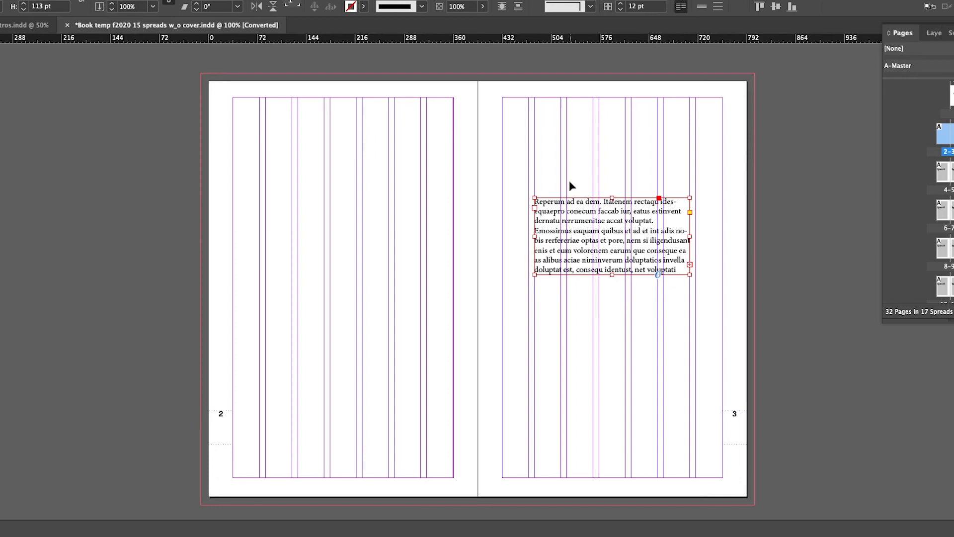
Try widening the text frame by one column toward the spine, and undo the change.
drag(535, 236, 502, 237)
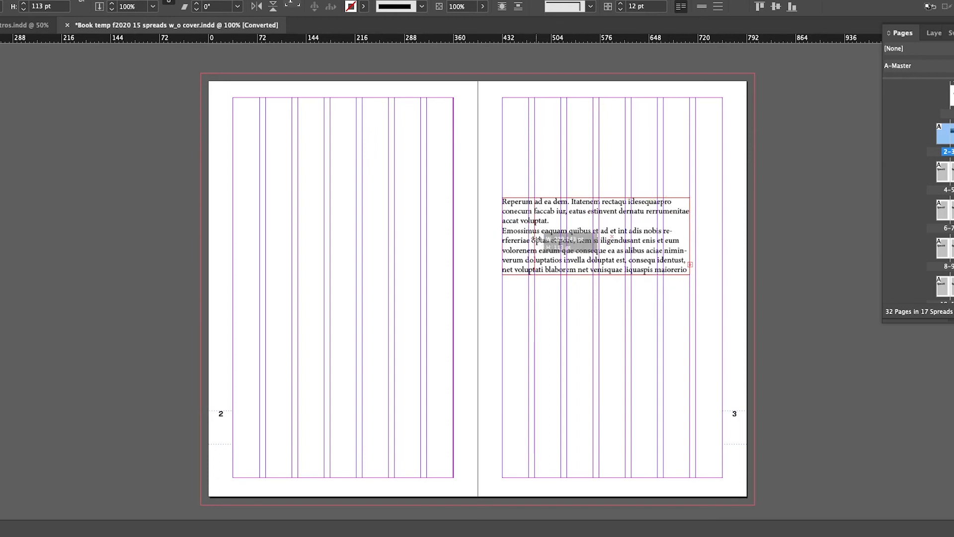
key(ctrl+z)
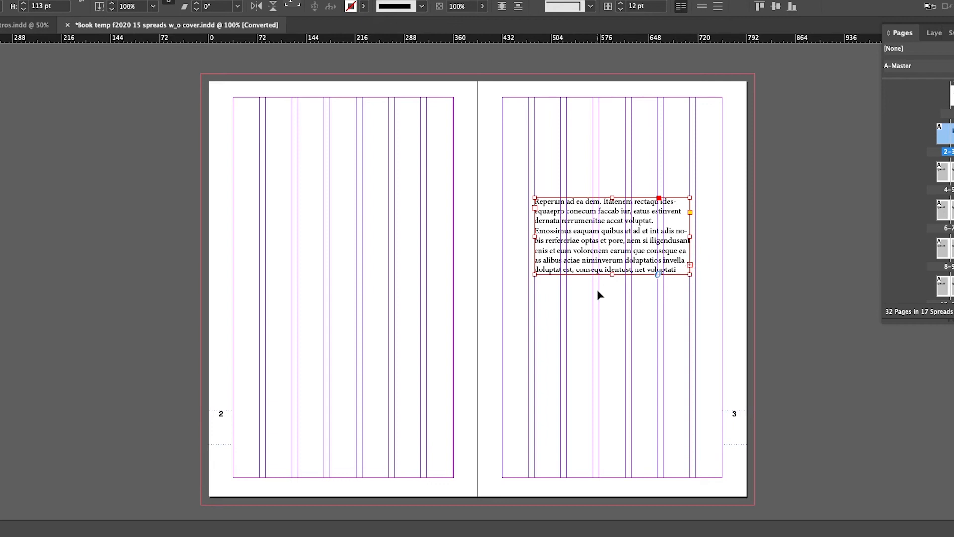
Flow the overset text into a second five-column frame about 107 pt high, and align the linked frames across pages 2 and 3.
click(691, 265)
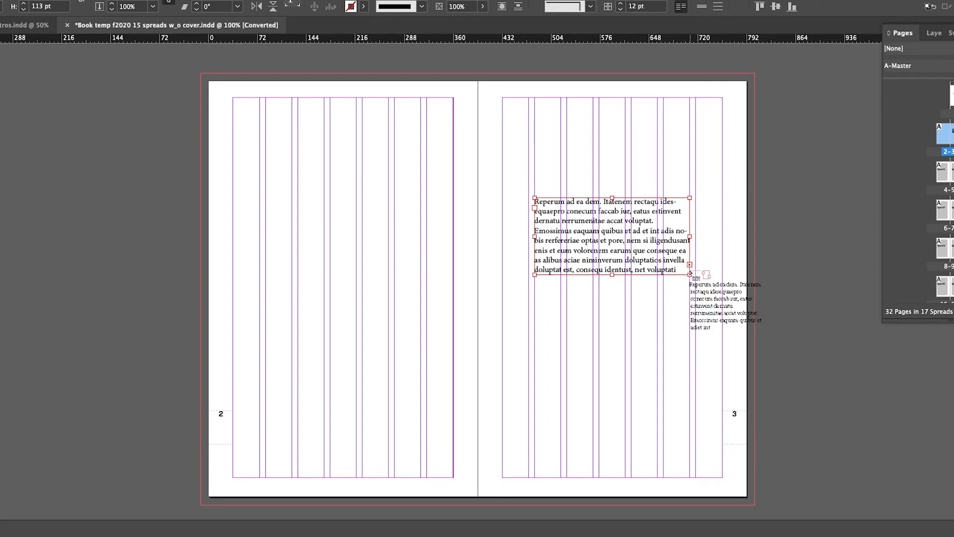
drag(535, 320, 690, 392)
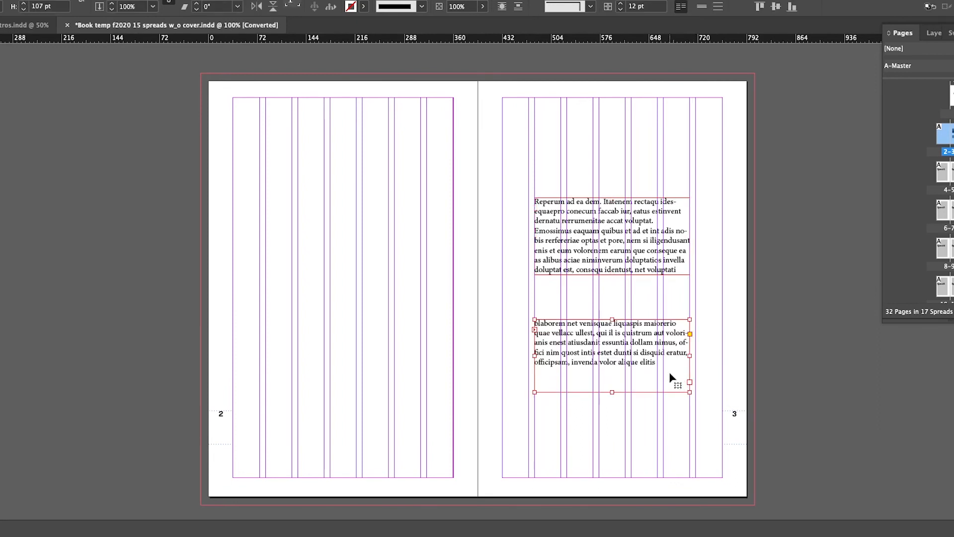
drag(604, 245, 335, 257)
drag(614, 349, 614, 239)
View the spread in Preview mode and shorten the page 2 text frame to about 107 pt high to reflow the linked text.
key(w)
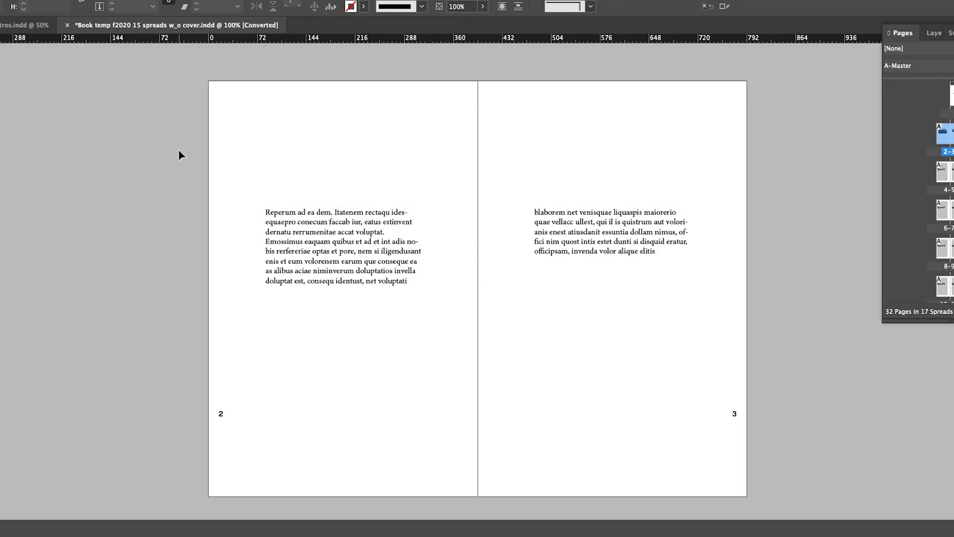
click(341, 278)
mouse_move(342, 284)
mouse_down()
mouse_move(342, 267)
mouse_move(341, 281)
mouse_up()
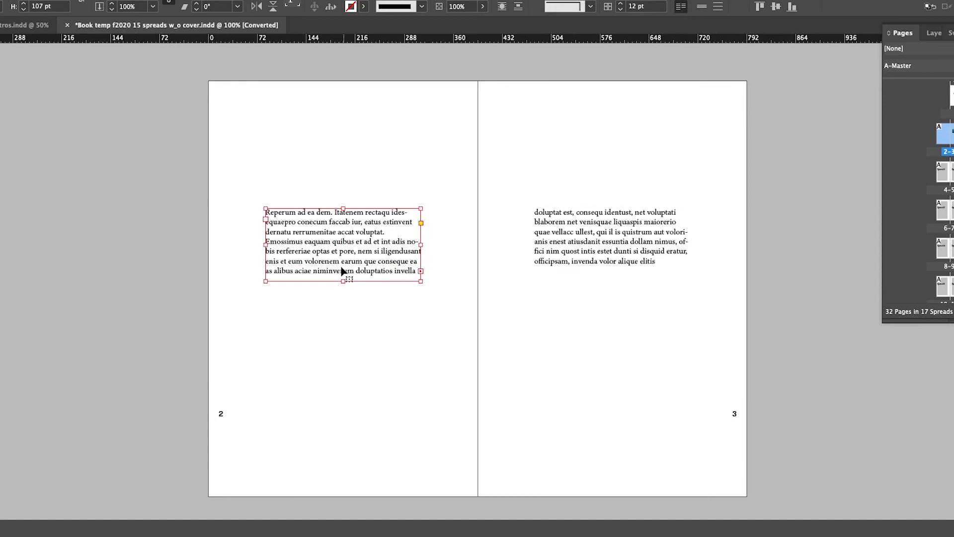
click(624, 354)
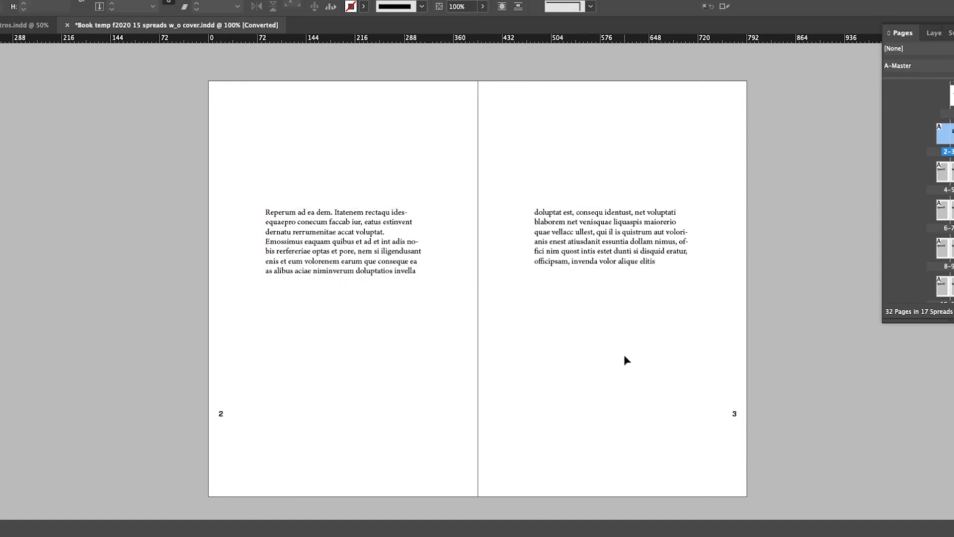
Leave Preview mode and set all the linked text on pages 2 and 3 to 15 pt.
key(w)
key(t)
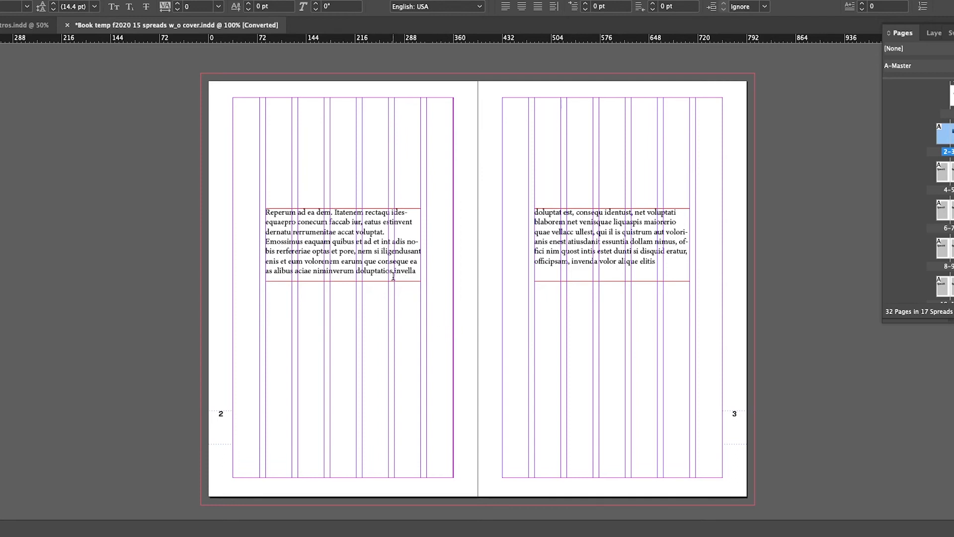
click(332, 232)
key(ctrl+a)
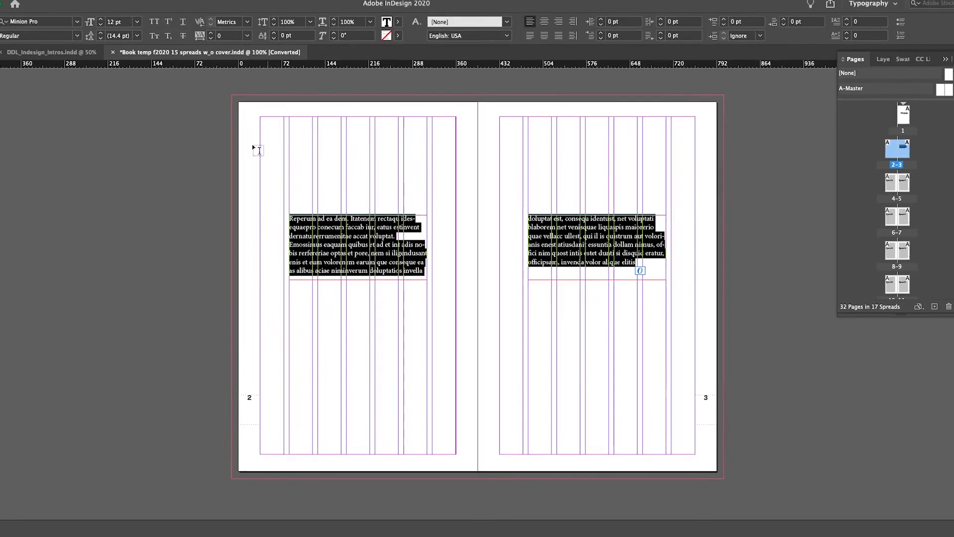
click(100, 19)
click(100, 20)
click(100, 20)
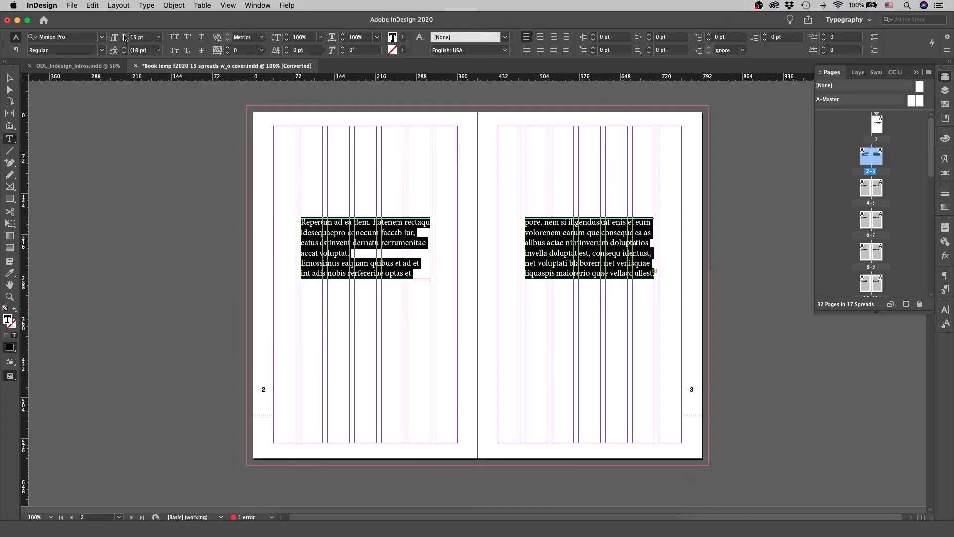
click(10, 78)
click(381, 162)
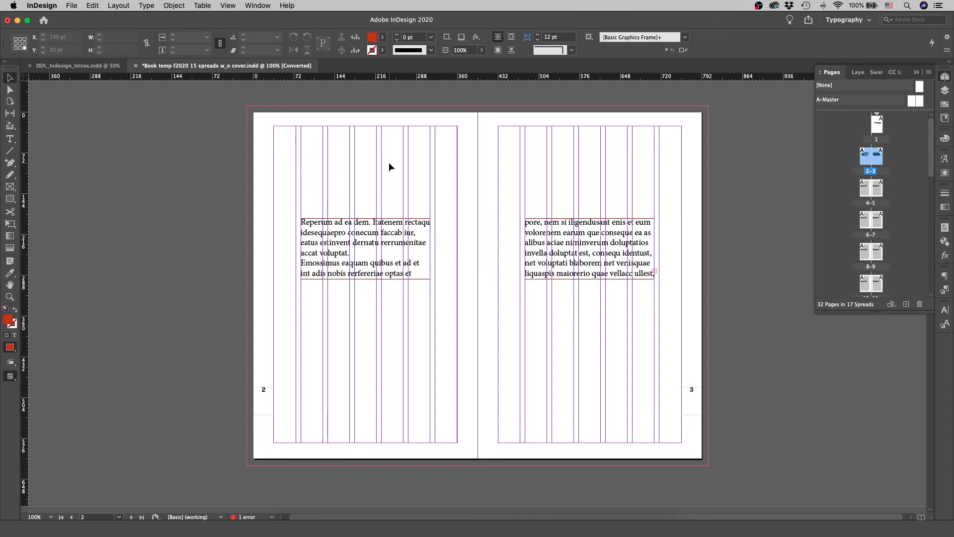
Look through the document's spreads, checking their layout, and return to pages 2 and 3.
scroll(389, 163, down, 20)
scroll(388, 162, down, 5)
scroll(388, 162, up, 15)
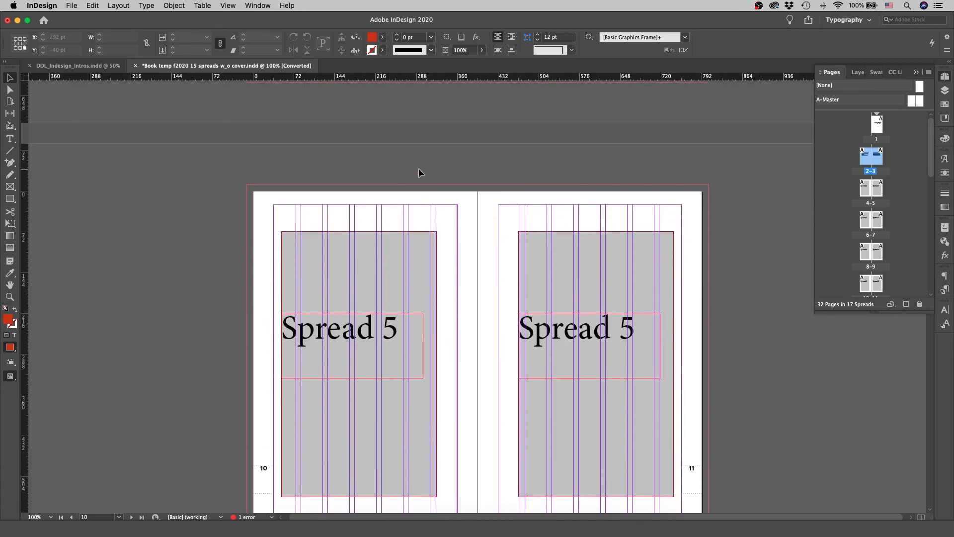
scroll(438, 175, up, 20)
scroll(438, 175, up, 2)
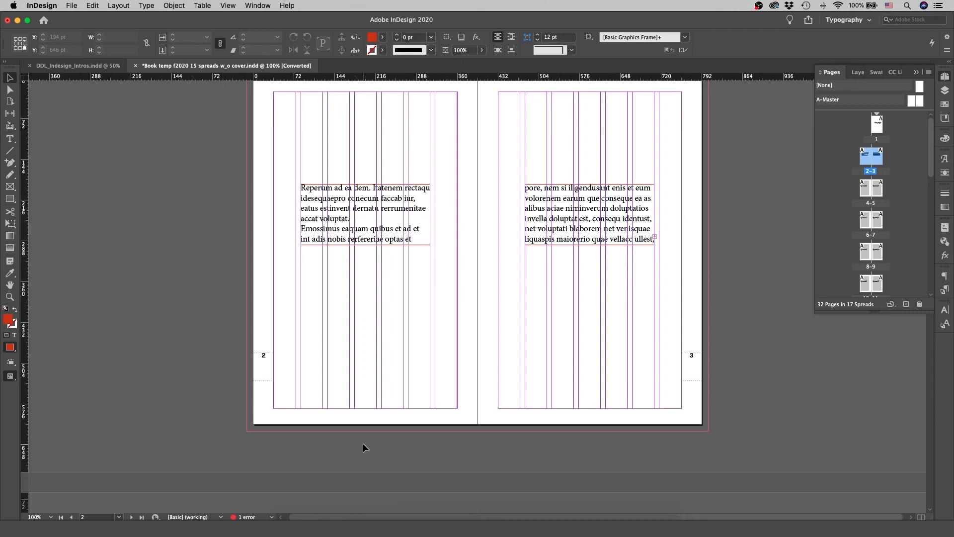
scroll(531, 366, down, 20)
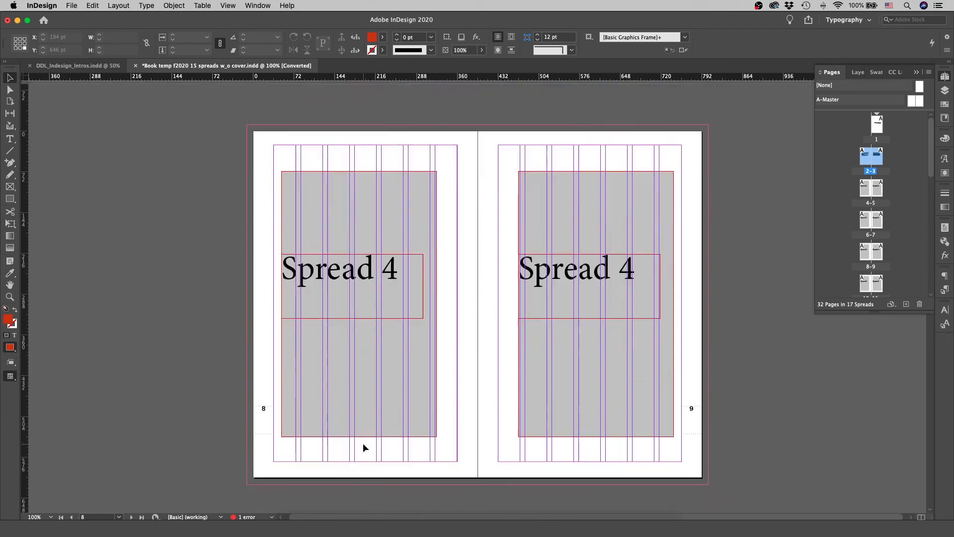
scroll(363, 443, down, 10)
scroll(362, 443, up, 20)
scroll(363, 443, down, 15)
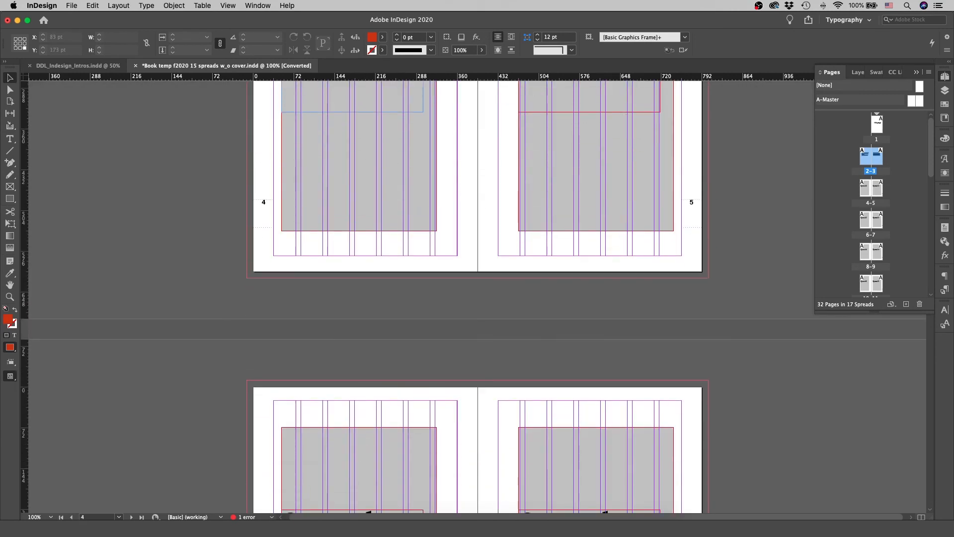
scroll(306, 441, up, 8)
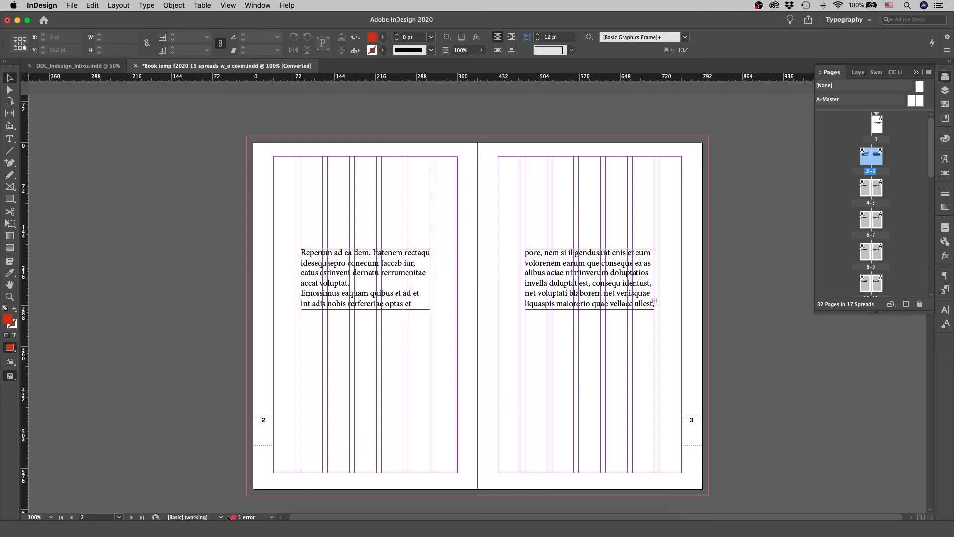
Examine the Preflight text error down to the affected frame and go to that overset text frame.
double_click(241, 517)
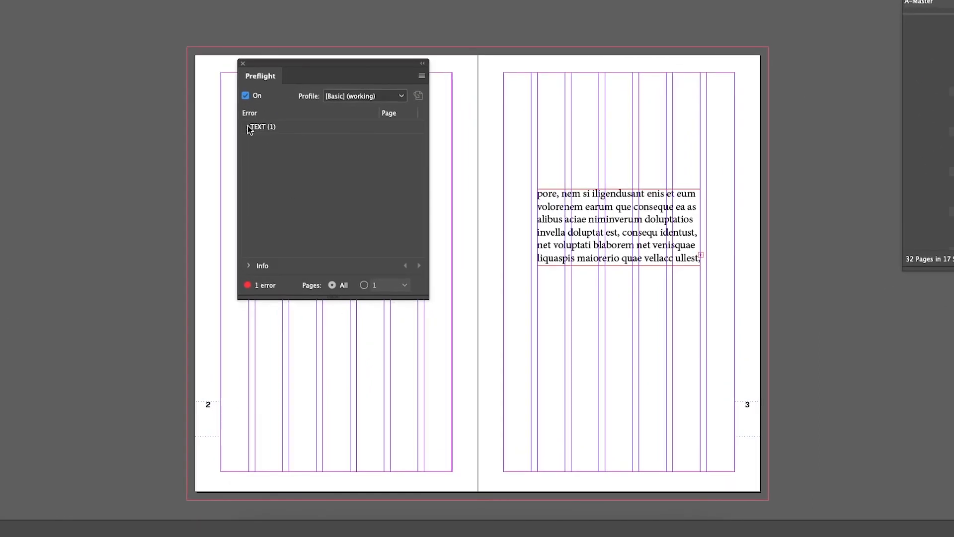
click(249, 128)
click(259, 142)
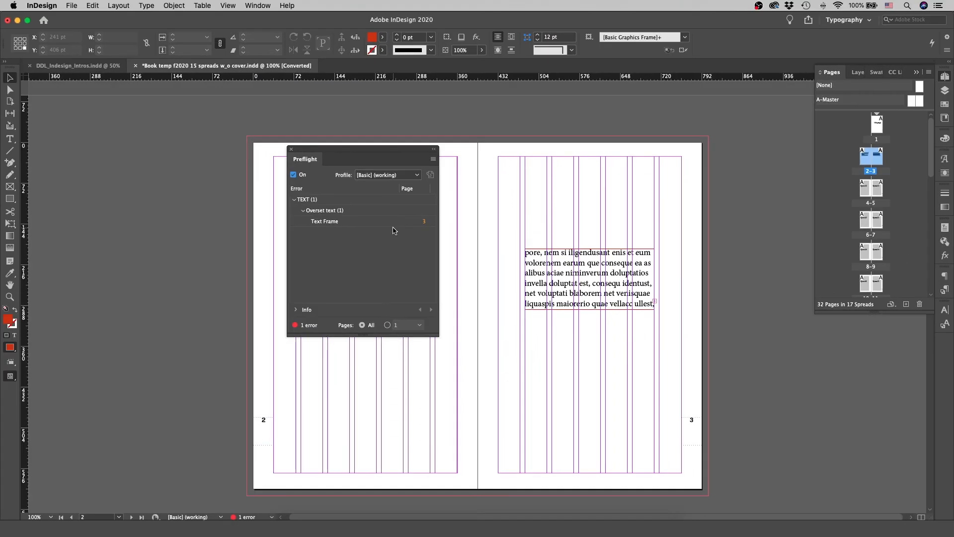
scroll(573, 207, down, 20)
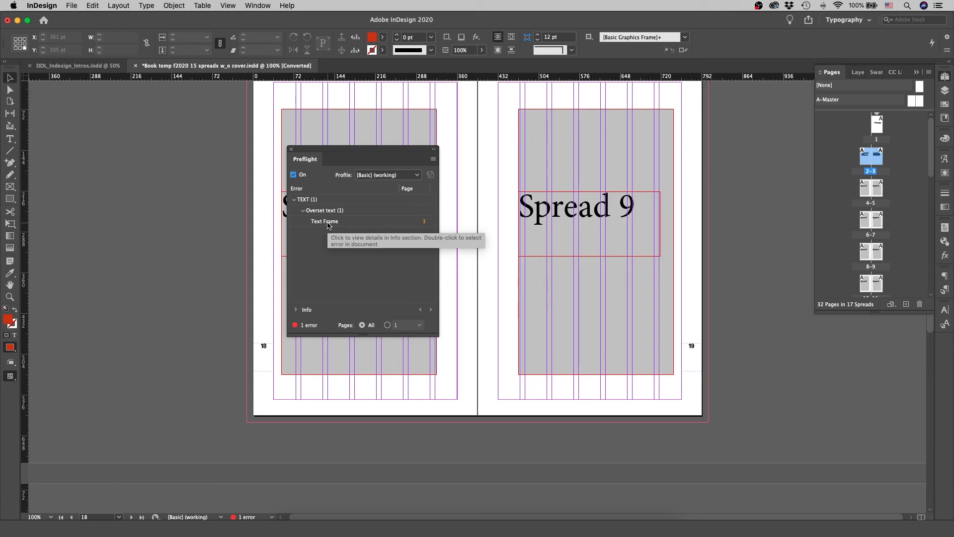
double_click(330, 224)
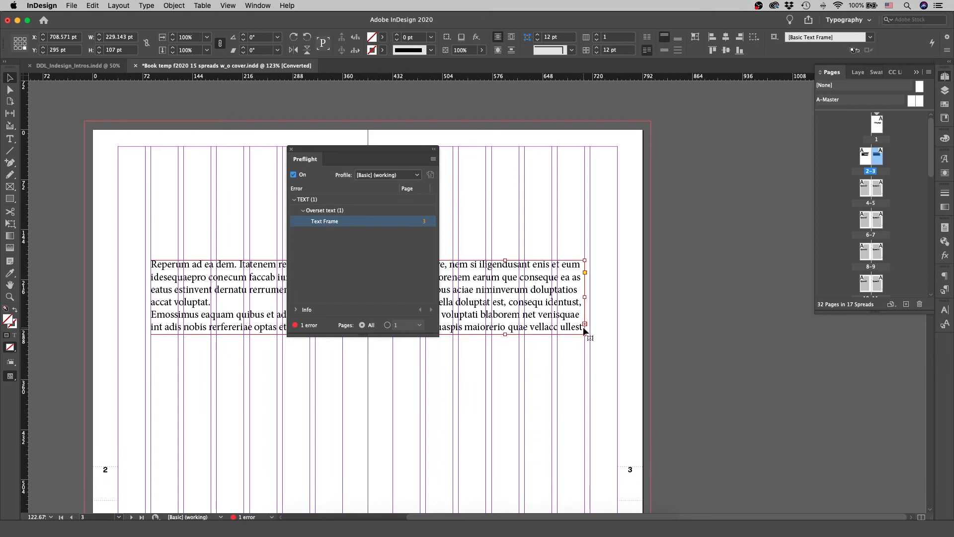
Lengthen the page 3 text frame to about 212 pt high to fit the overset text, and lengthen the page 2 frame similarly.
drag(330, 150, 715, 189)
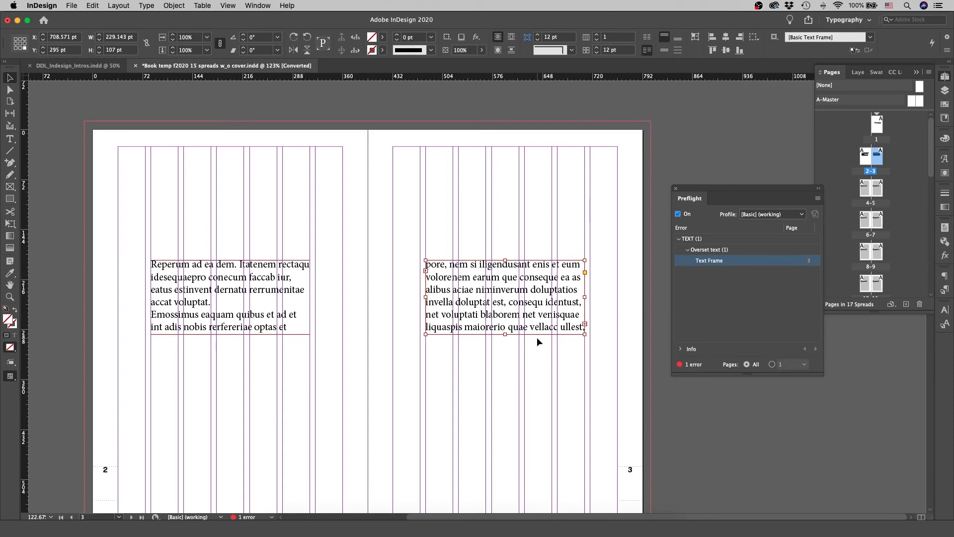
drag(501, 334, 515, 399)
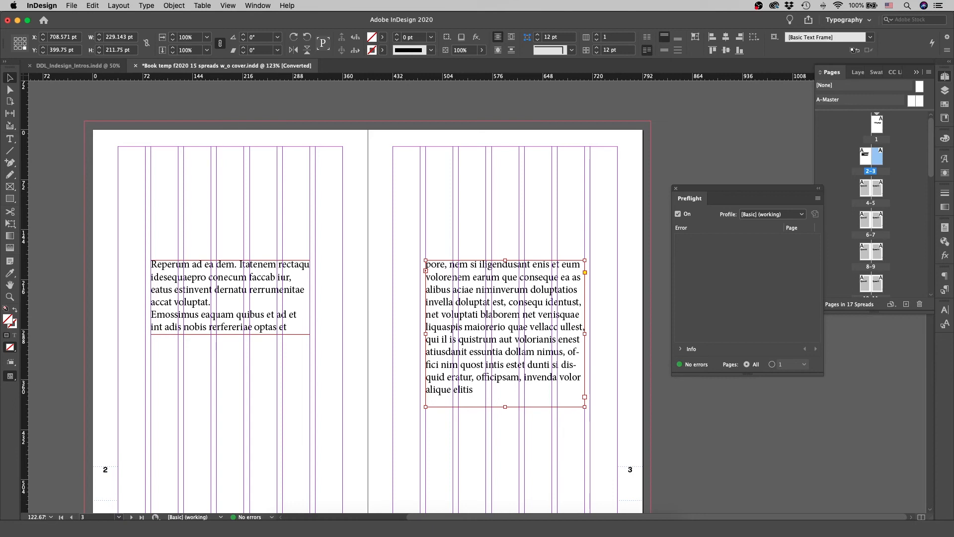
click(676, 188)
scroll(676, 217, left, 5)
scroll(676, 216, down, 2)
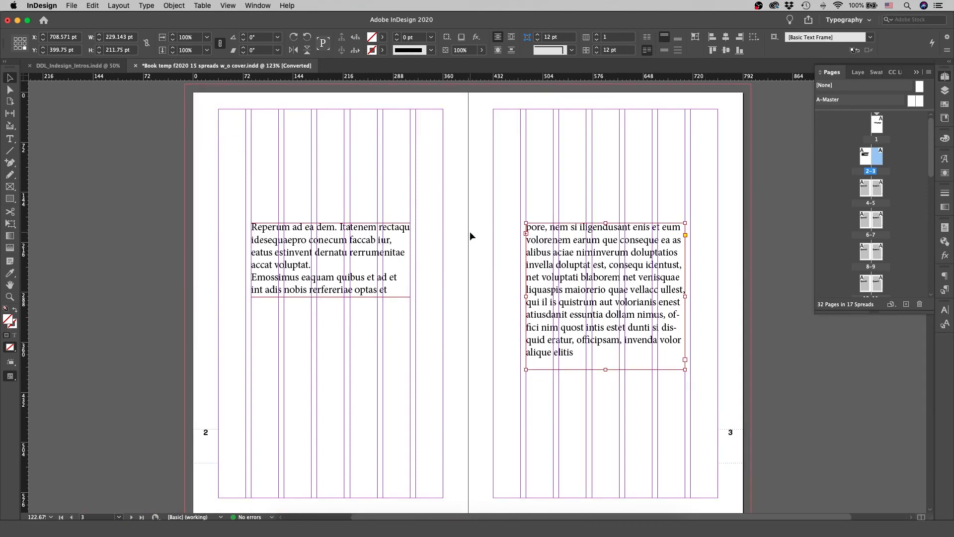
click(336, 297)
drag(332, 298, 343, 383)
Set all the linked text to the McBean font in the Sans style.
double_click(577, 275)
key(super+a)
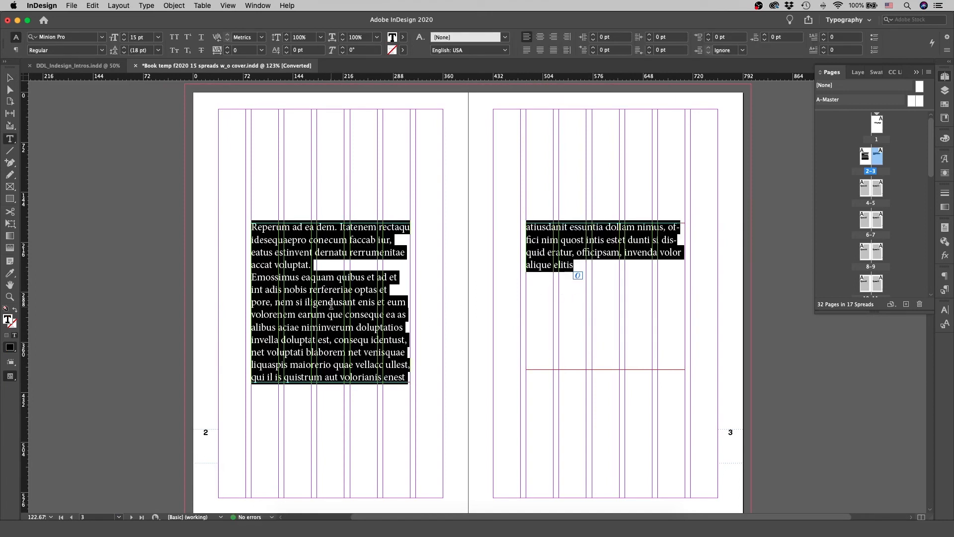
click(102, 37)
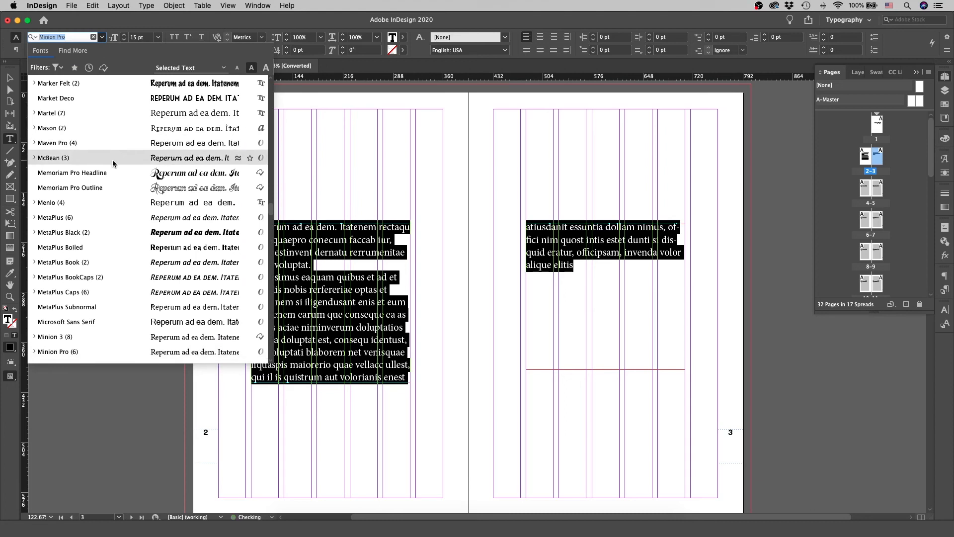
click(34, 158)
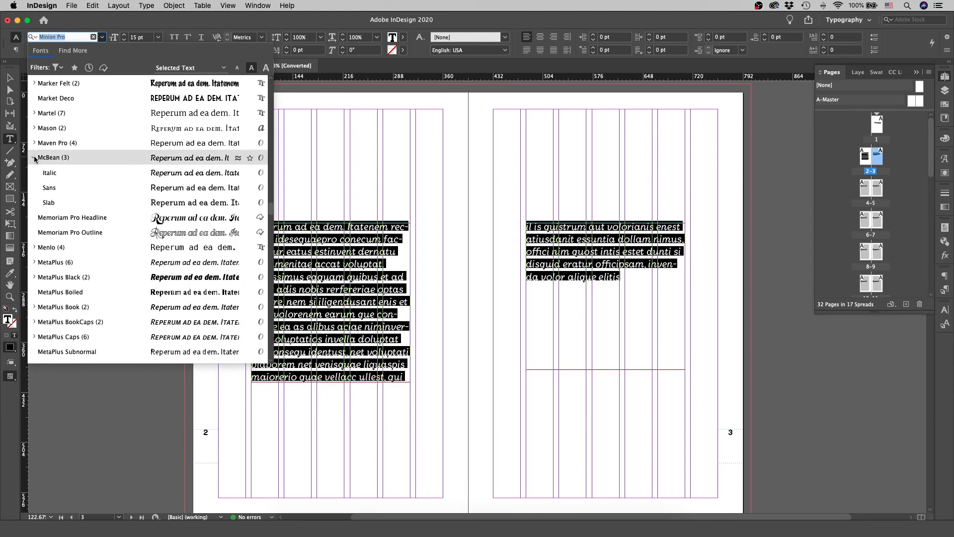
click(58, 189)
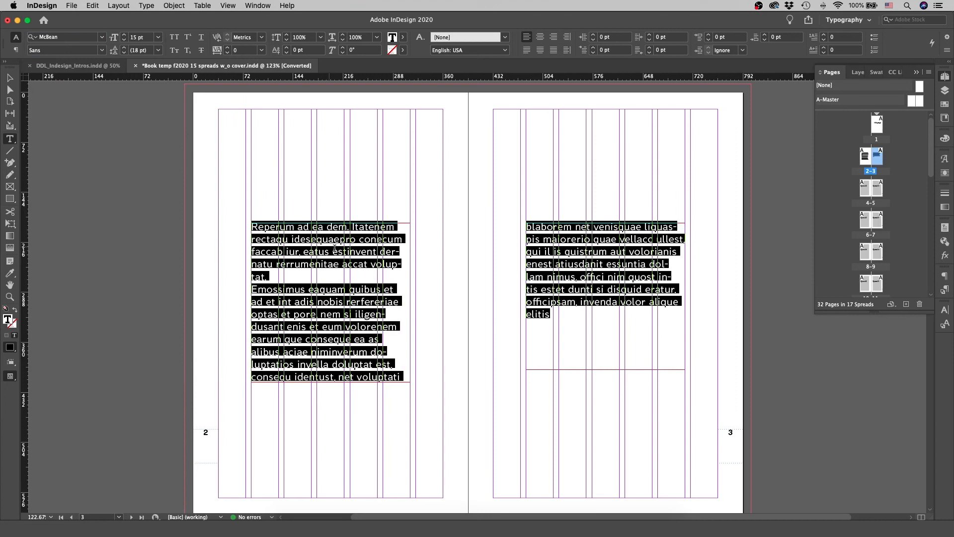
Change the font style of all the linked text to Italic.
click(349, 257)
key(super+a)
click(102, 50)
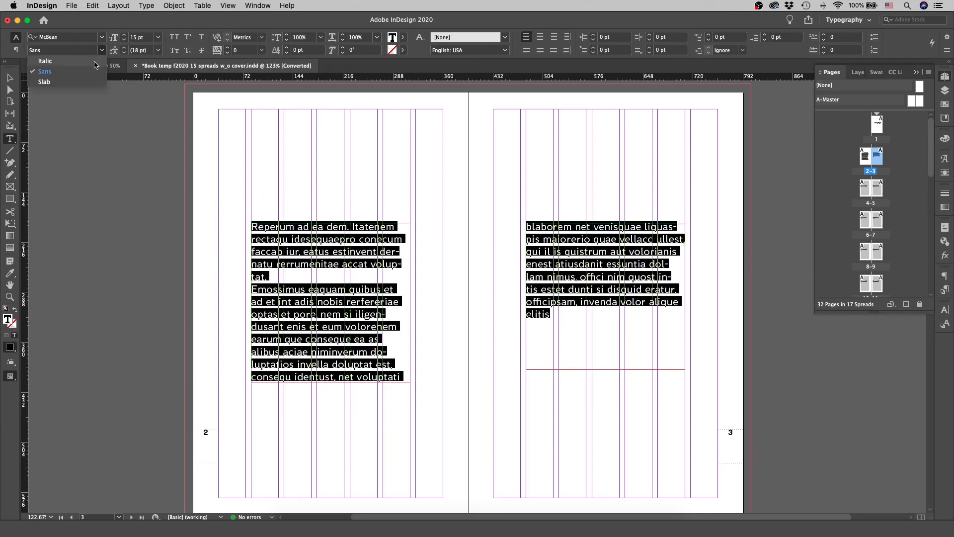
click(94, 62)
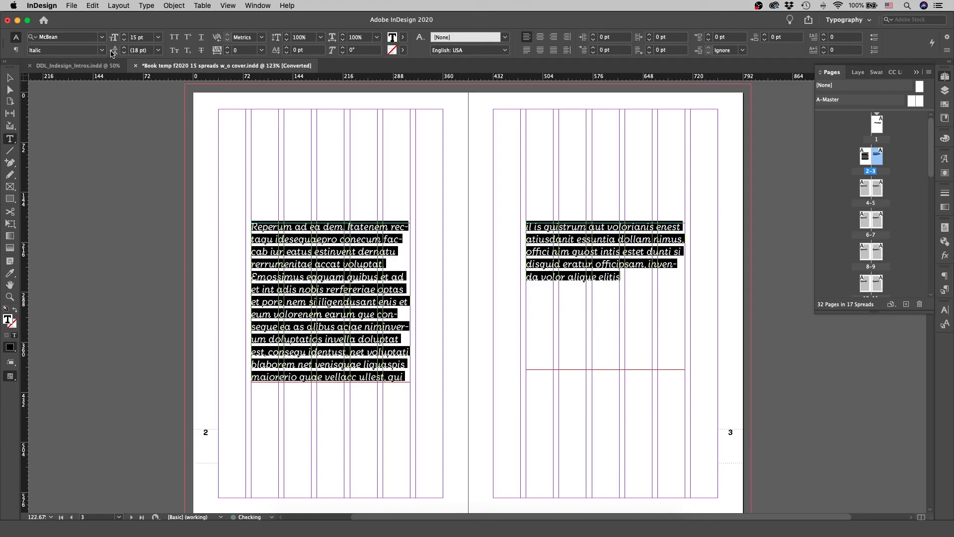
click(331, 270)
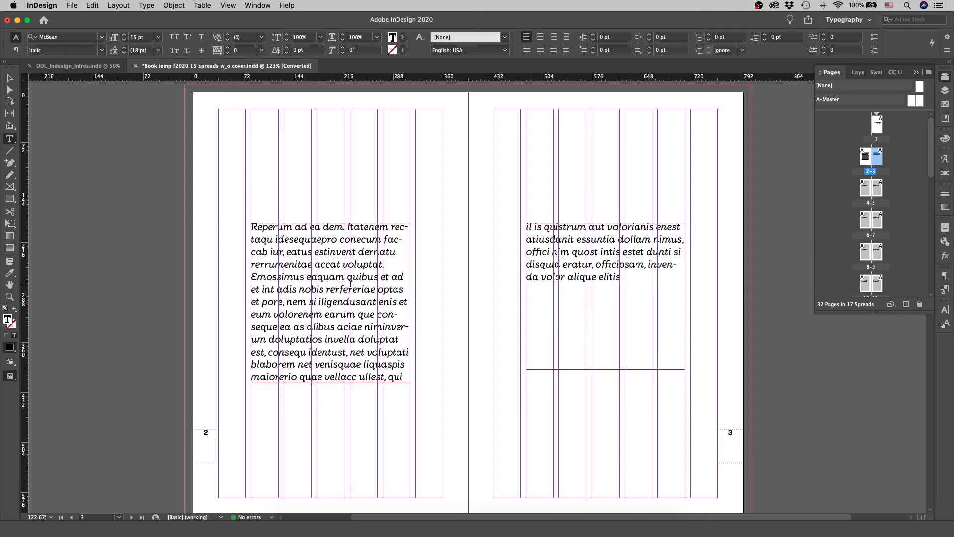
Set all the linked text to a 17 pt font size with 23 pt leading.
key(super+a)
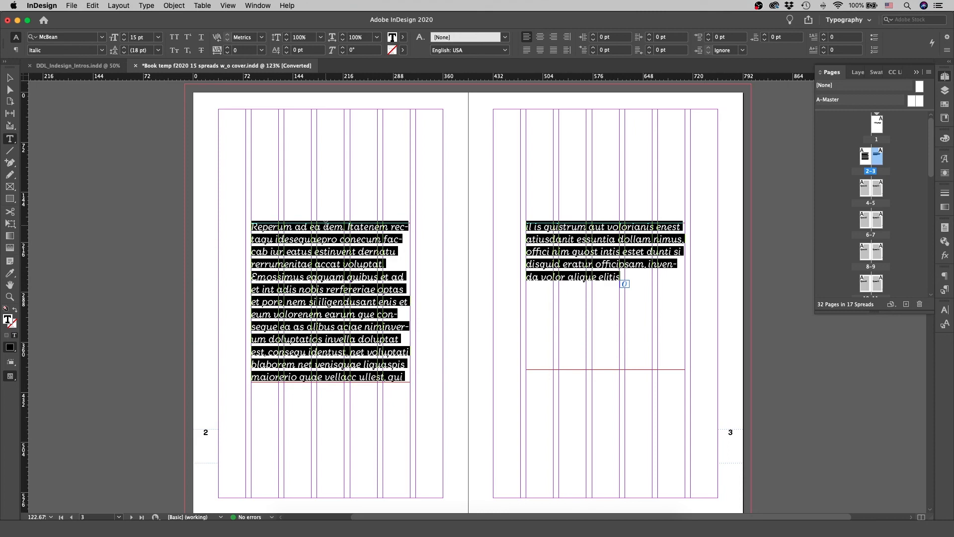
click(125, 36)
click(125, 36)
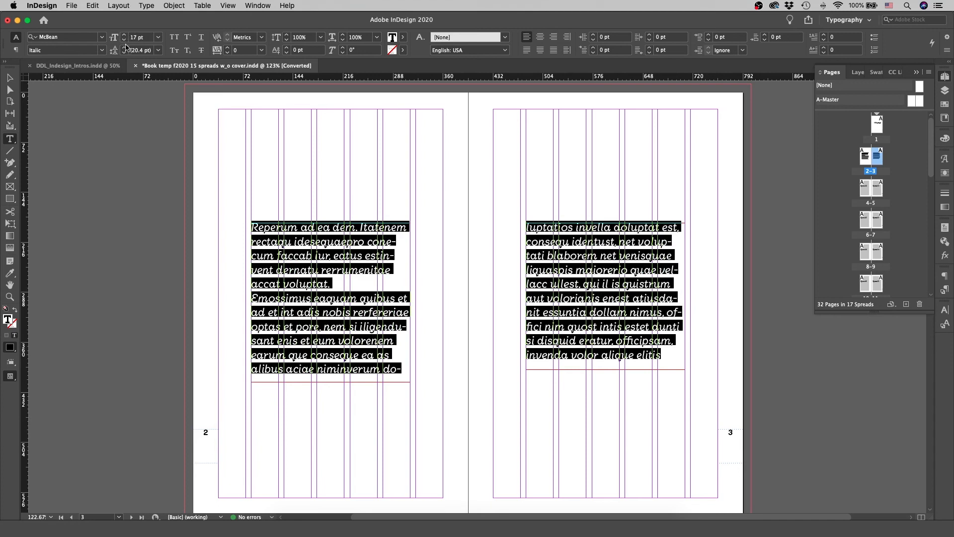
click(124, 47)
click(124, 48)
click(123, 48)
click(124, 48)
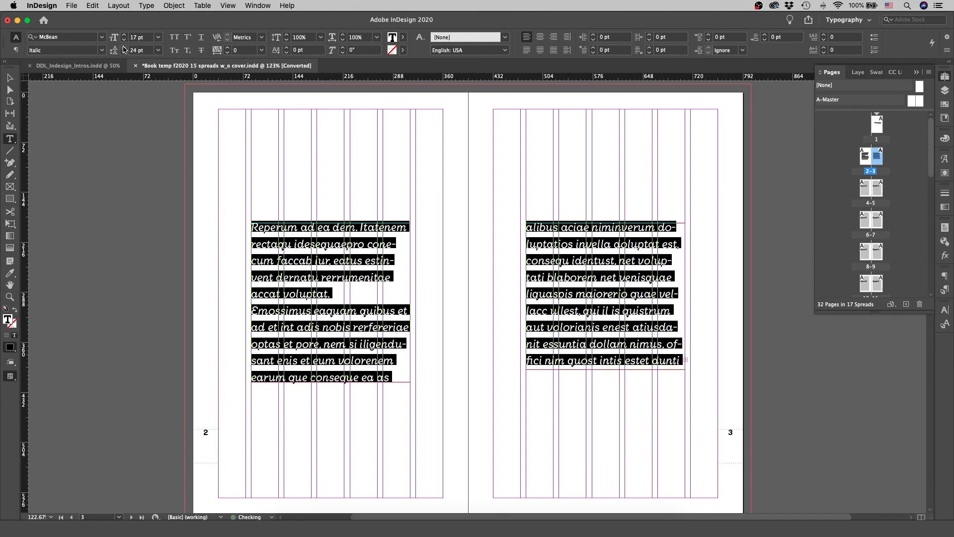
click(124, 52)
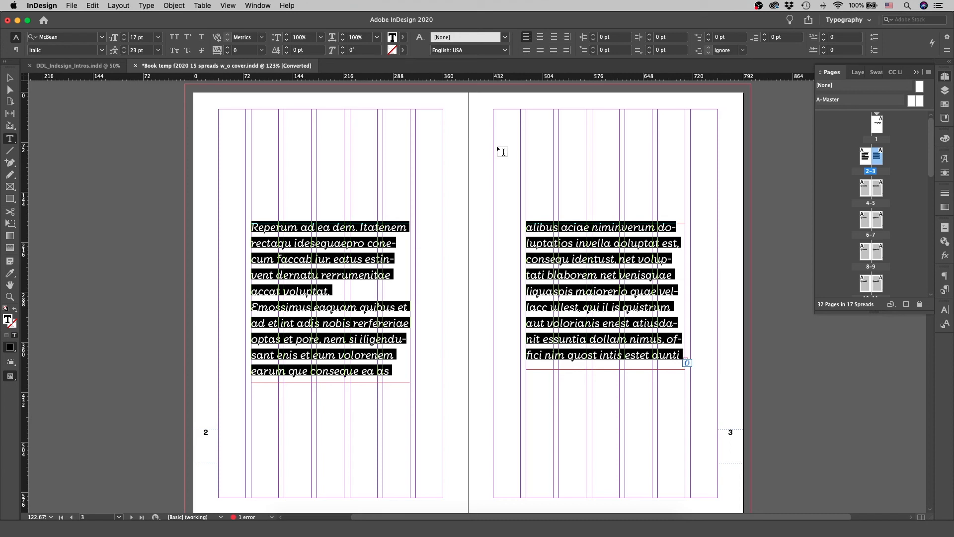
Try All Caps, Superscript, Underline, Small Caps and Subscript on the selected text, turning each one off again.
click(174, 37)
click(174, 38)
click(187, 38)
click(188, 37)
click(201, 38)
click(201, 38)
click(174, 50)
click(174, 50)
click(188, 50)
click(189, 51)
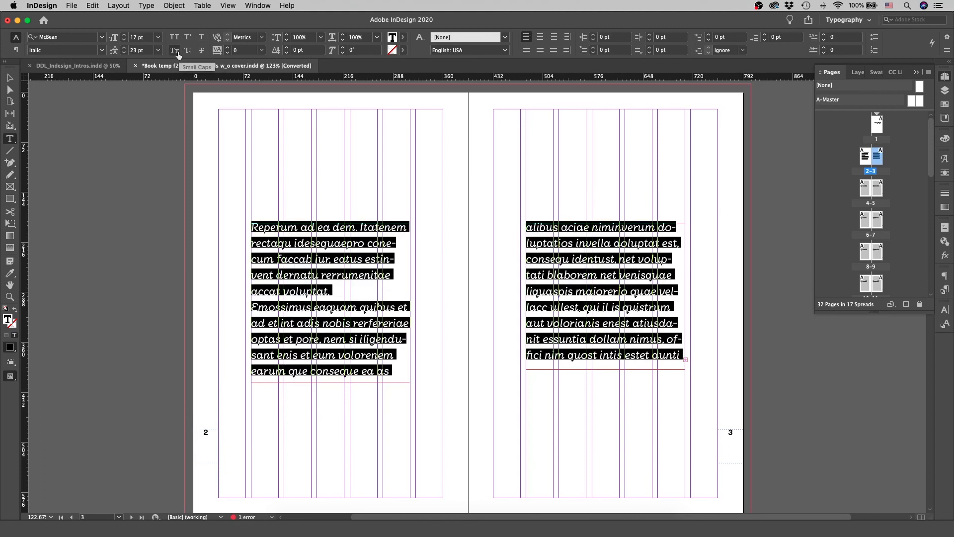
Compare the character formatting controls with the paragraph formatting controls for the selected text.
click(17, 51)
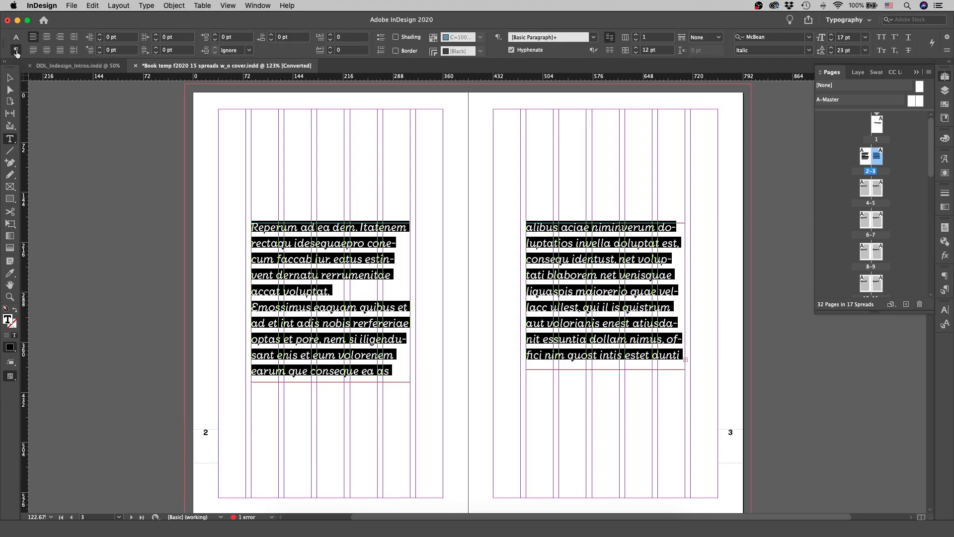
click(16, 39)
click(17, 50)
click(15, 41)
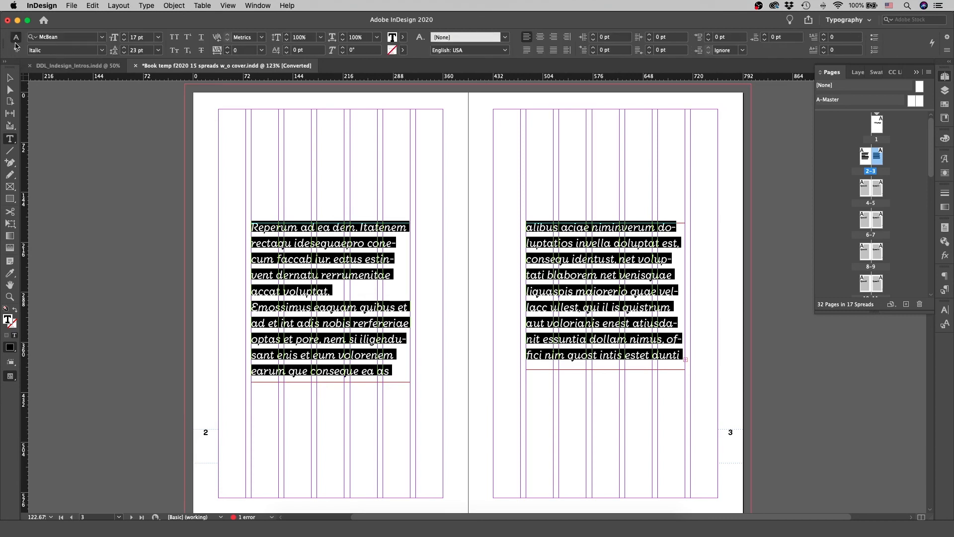
click(16, 50)
click(16, 38)
click(15, 50)
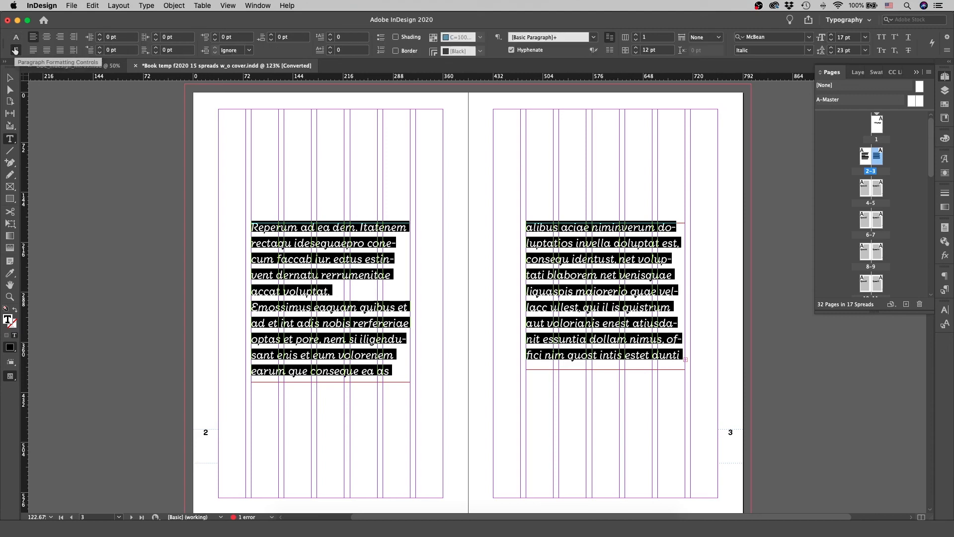
click(17, 38)
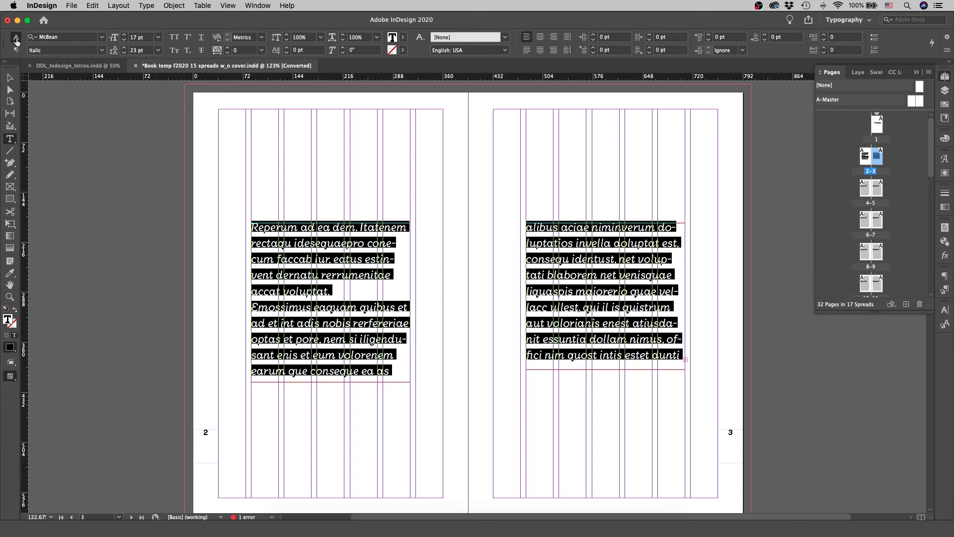
Centre-align all the linked text using the paragraph formatting controls, and return to the character formatting controls.
click(16, 50)
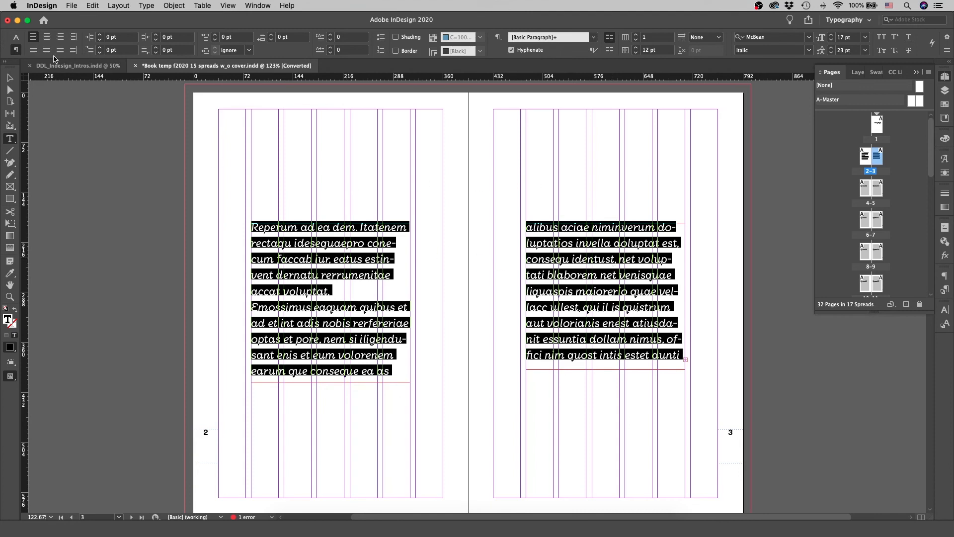
click(47, 38)
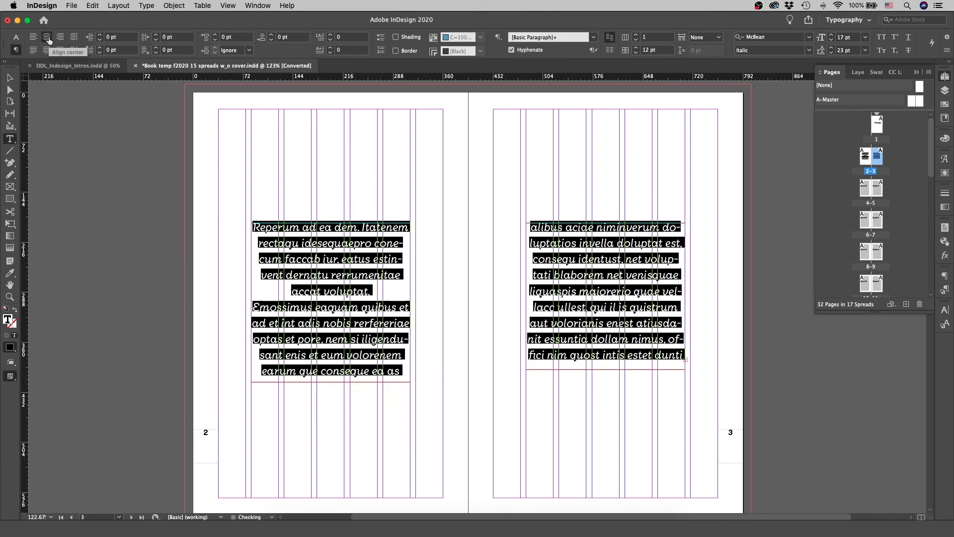
click(16, 37)
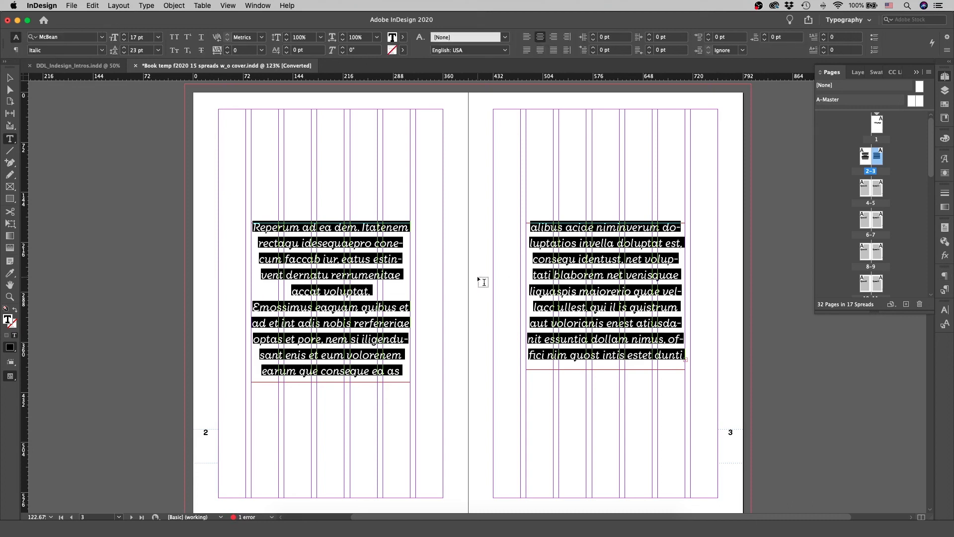
Format all the linked text's paragraphs as left-aligned with a 19 pt first-line indent and 14 pt space before.
click(16, 51)
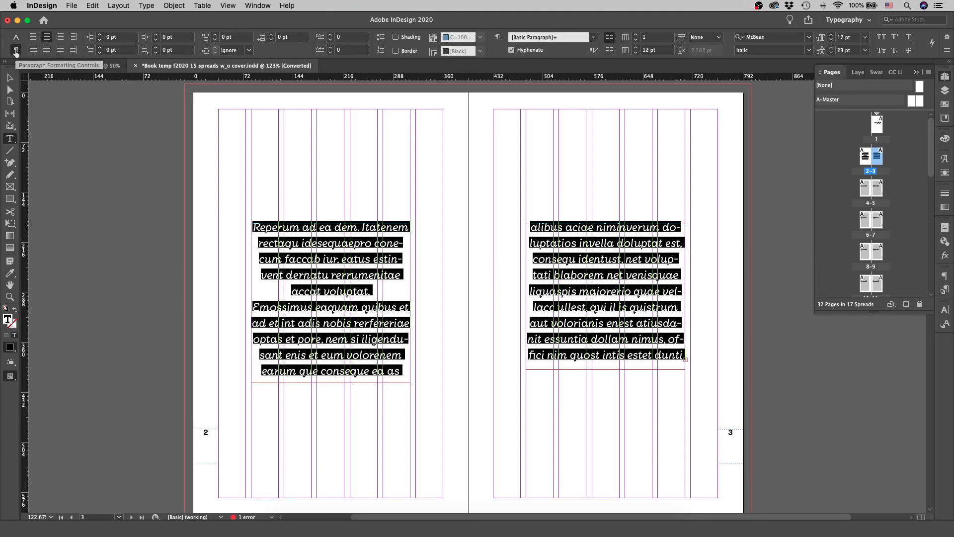
key(super+shift+l)
click(100, 48)
click(100, 47)
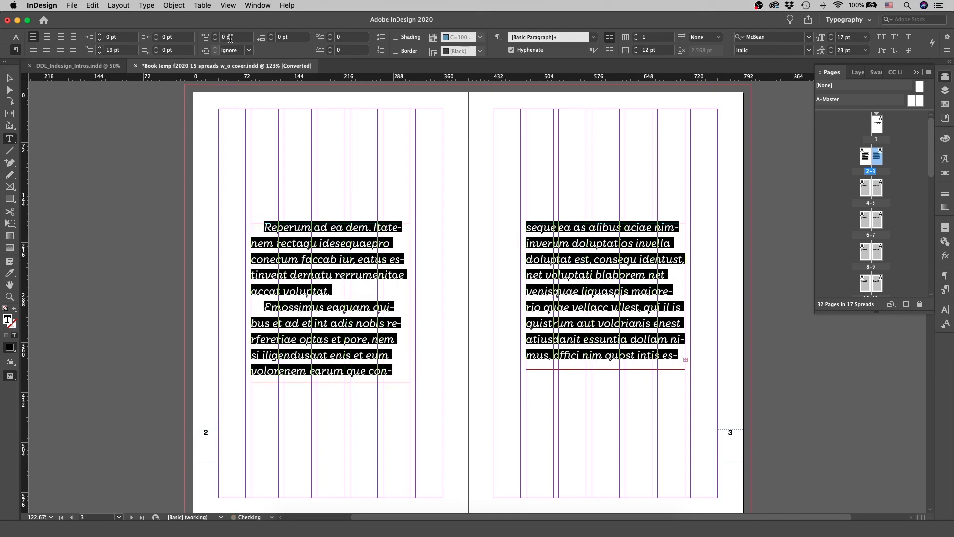
click(216, 35)
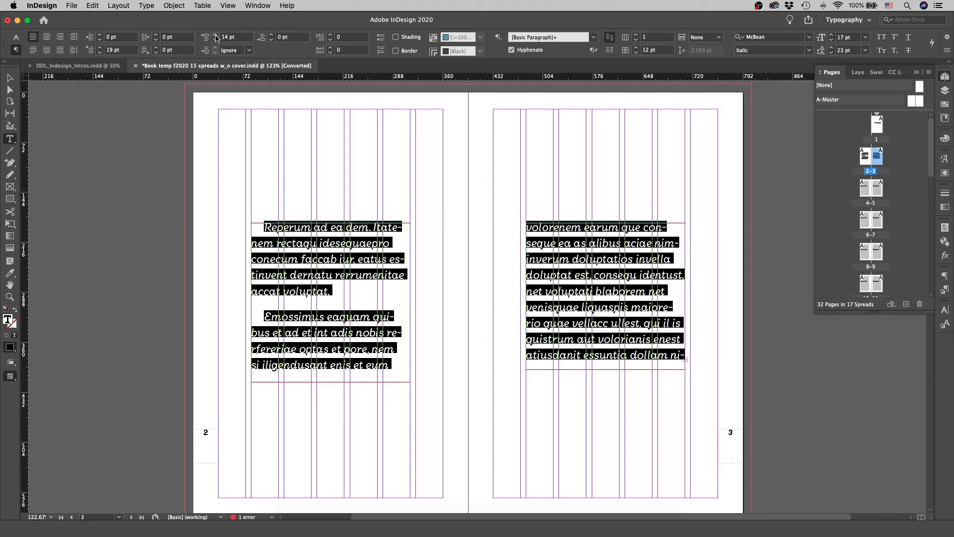
Try turning off hyphenation for the linked text, turn it back on, and deselect the text.
click(512, 50)
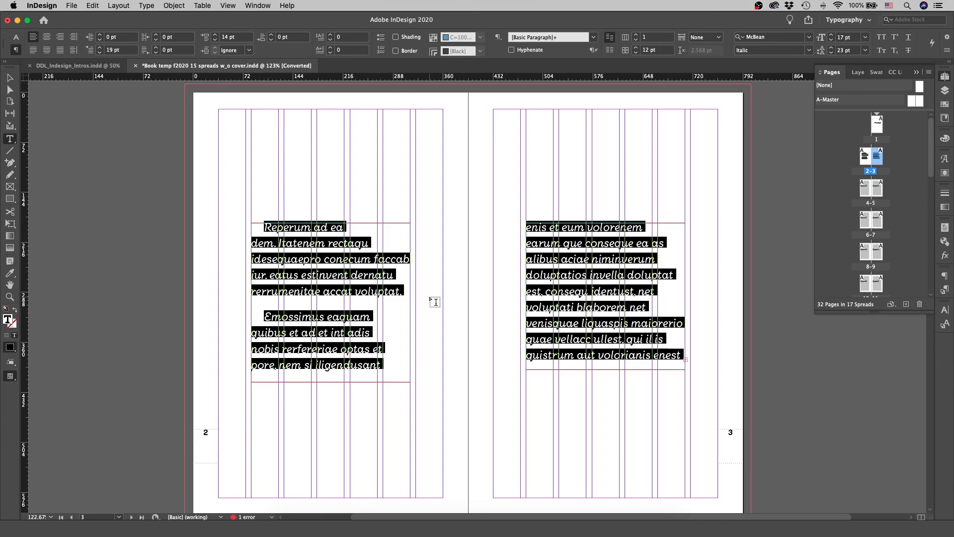
click(511, 50)
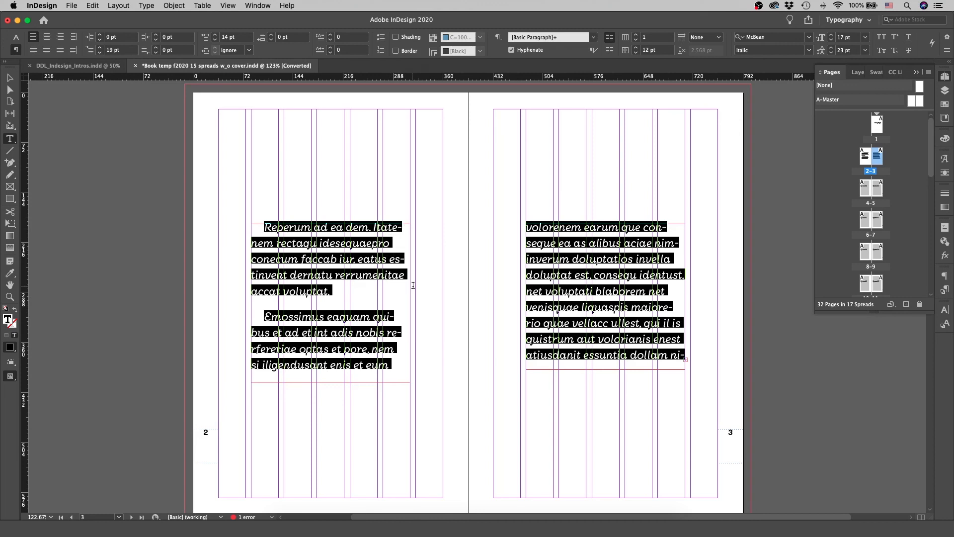
click(391, 246)
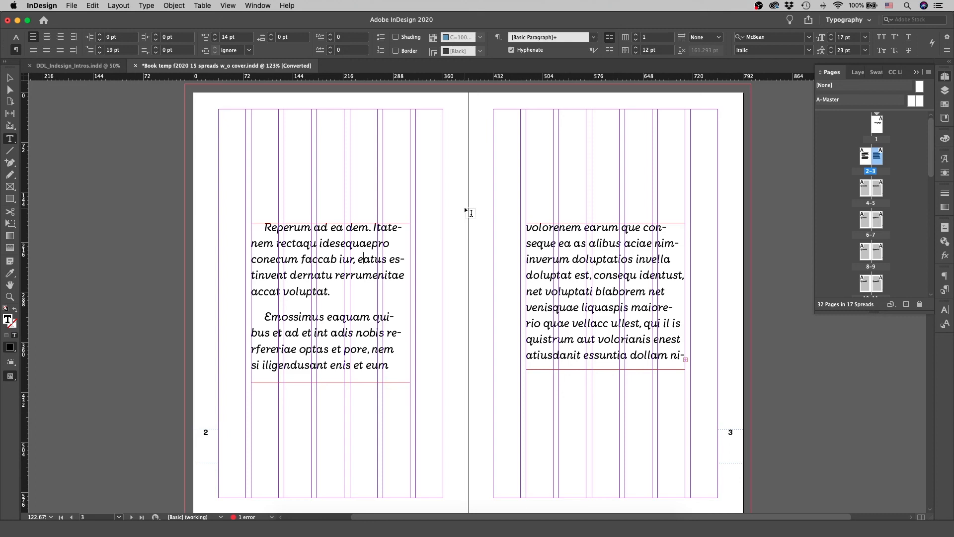
Fit the height of the page 3 text frame to its text, and do the same for the page 2 frame.
key(Escape)
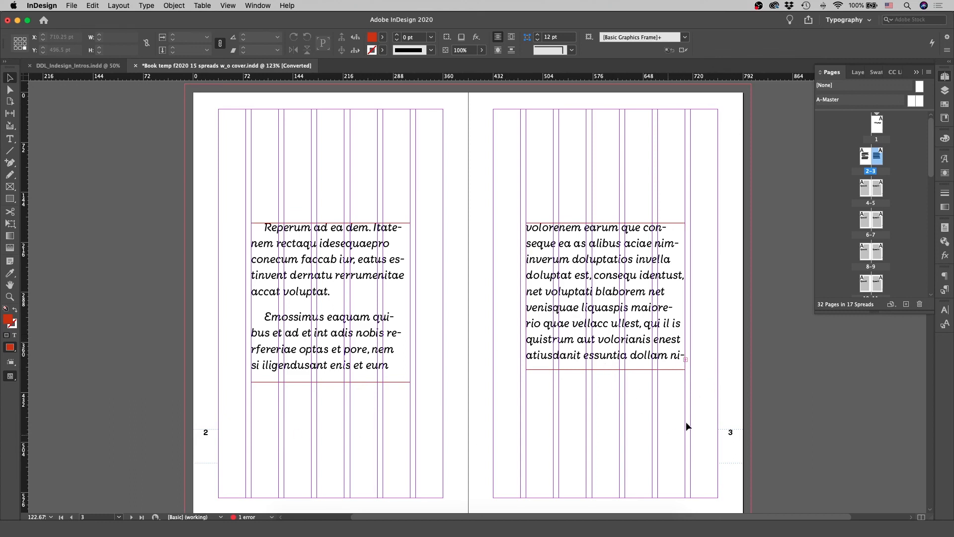
click(623, 313)
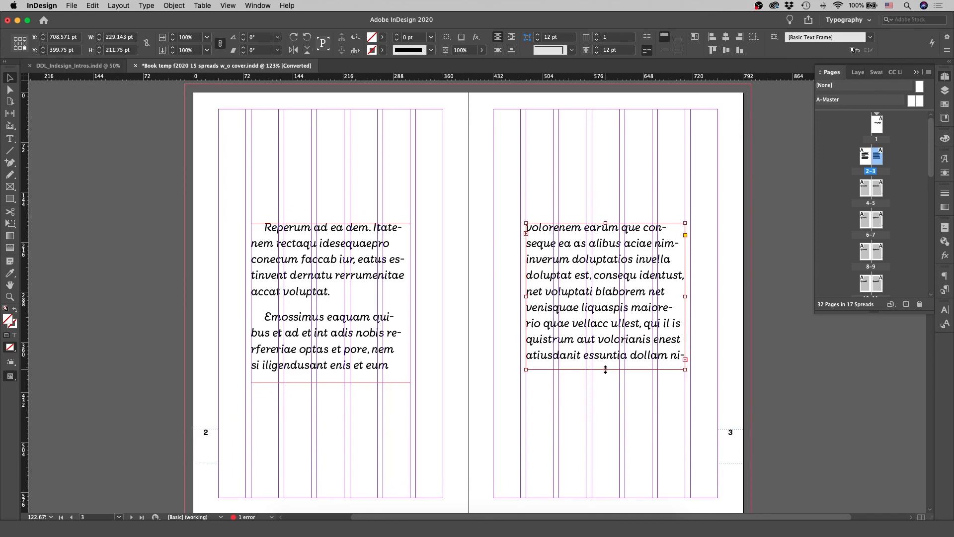
double_click(605, 369)
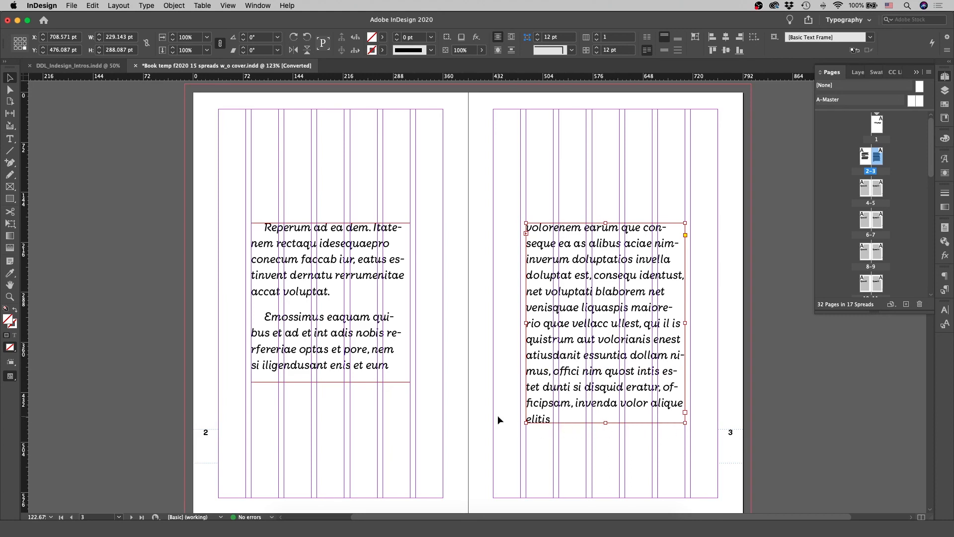
click(323, 348)
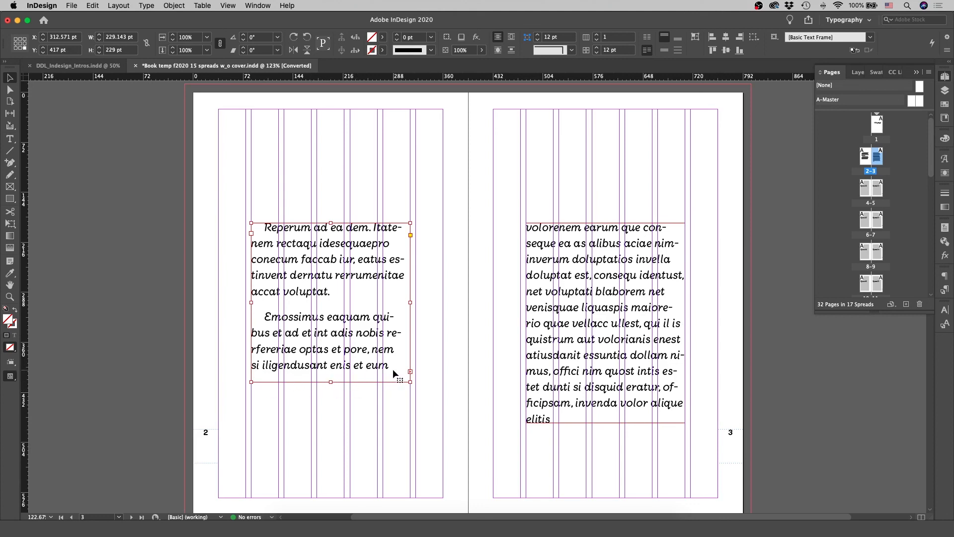
double_click(331, 381)
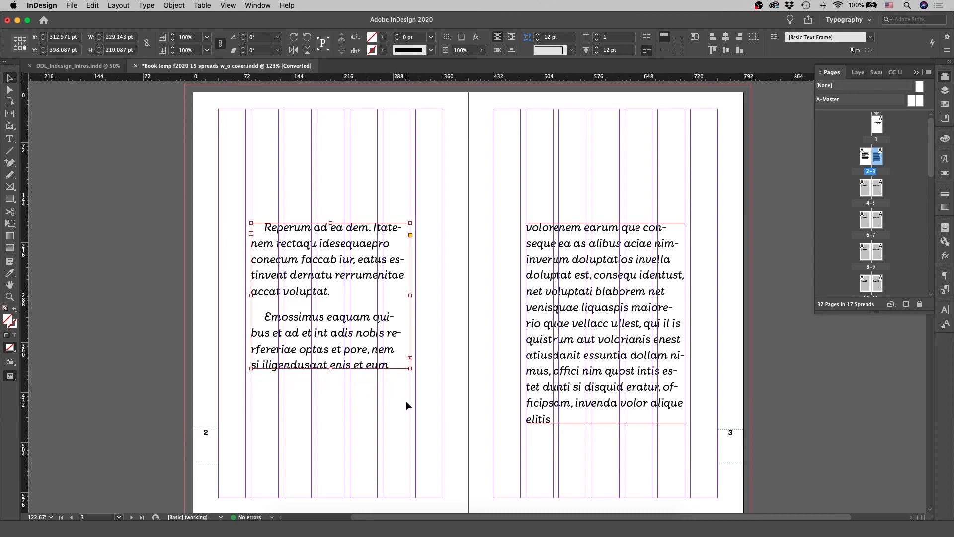